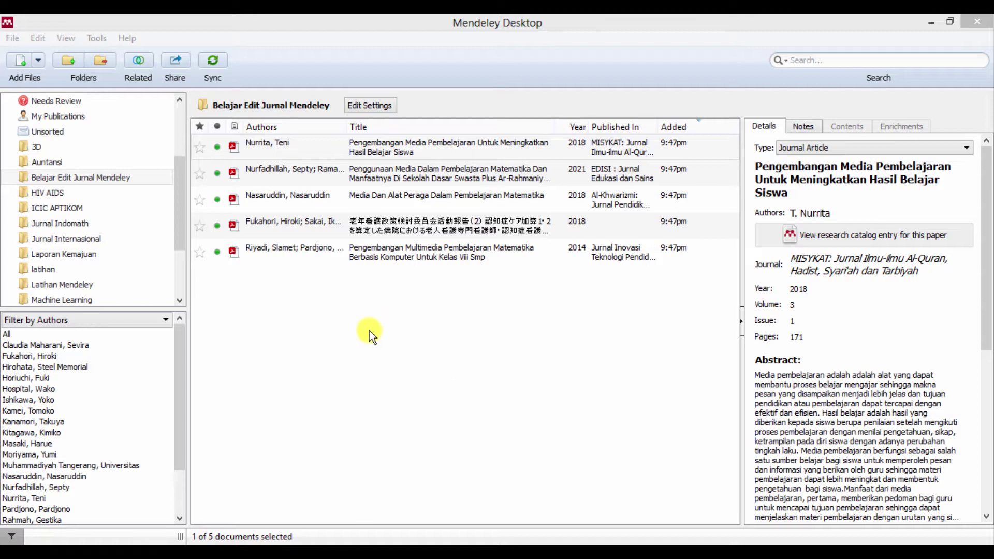
Open the paper "Pengembangan Media Pembelajaran Untuk Meningkatkan Hasil Belajar Siswa" and check its document type and title.
{"action": "left_click", "coordinate": [280, 145]}
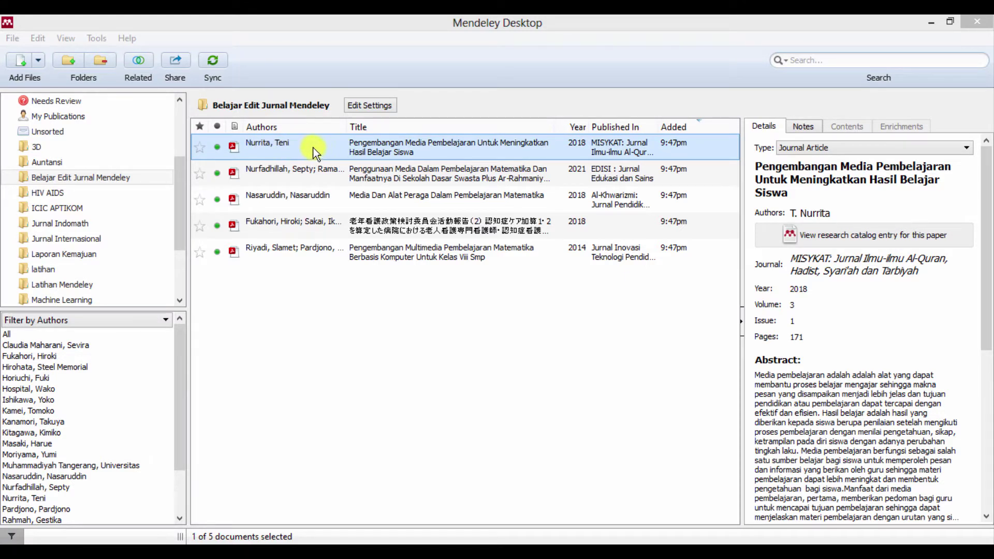
{"action": "double_click", "coordinate": [350, 150]}
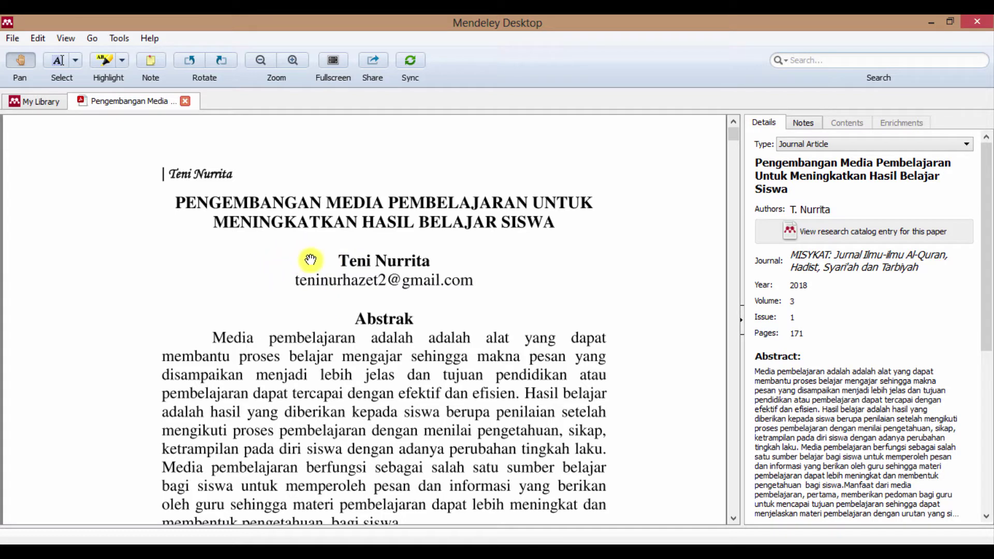
{"action": "left_click", "coordinate": [846, 144]}
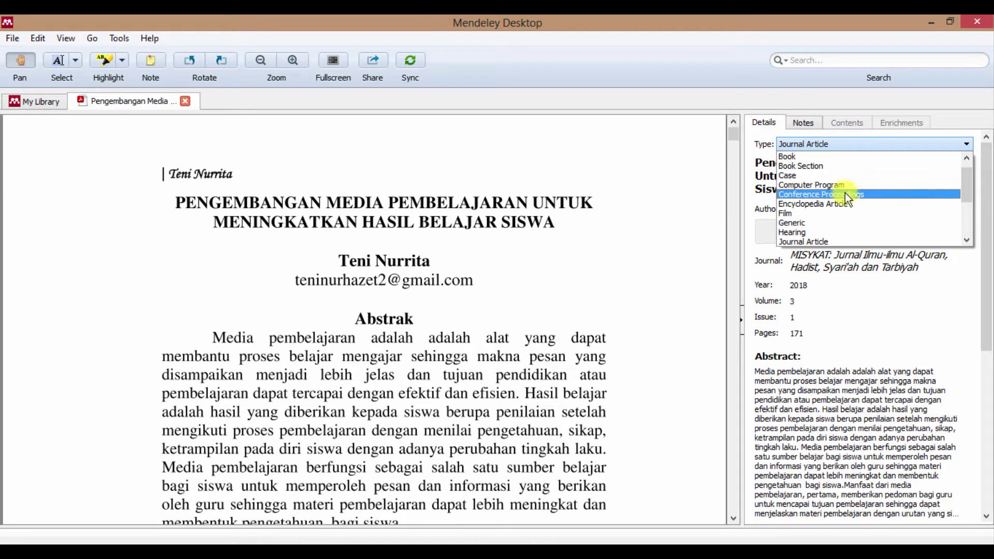
{"action": "scroll", "coordinate": [844, 196], "scroll_direction": "down", "scroll_amount": 1}
{"action": "scroll", "coordinate": [844, 196], "scroll_direction": "down", "scroll_amount": 1}
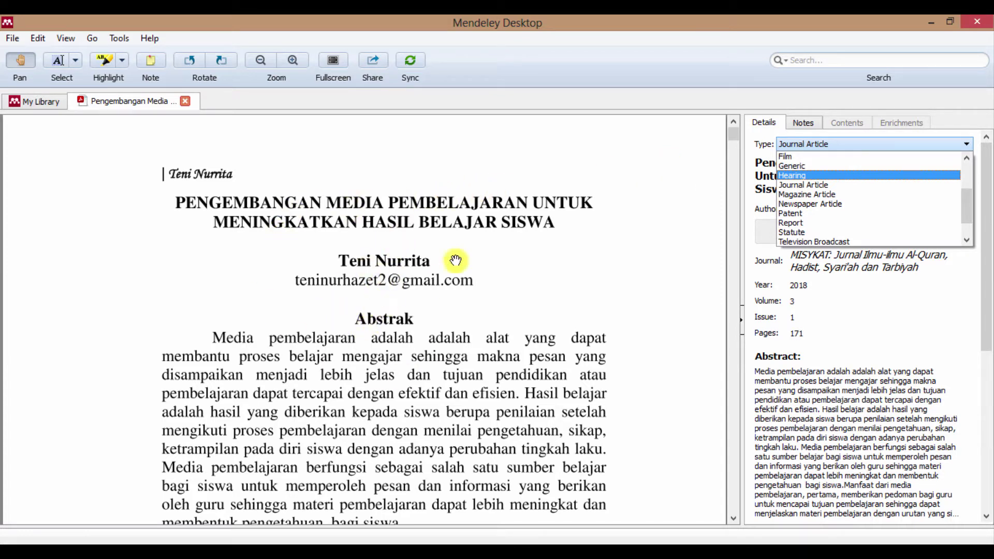
{"action": "left_click", "coordinate": [819, 144]}
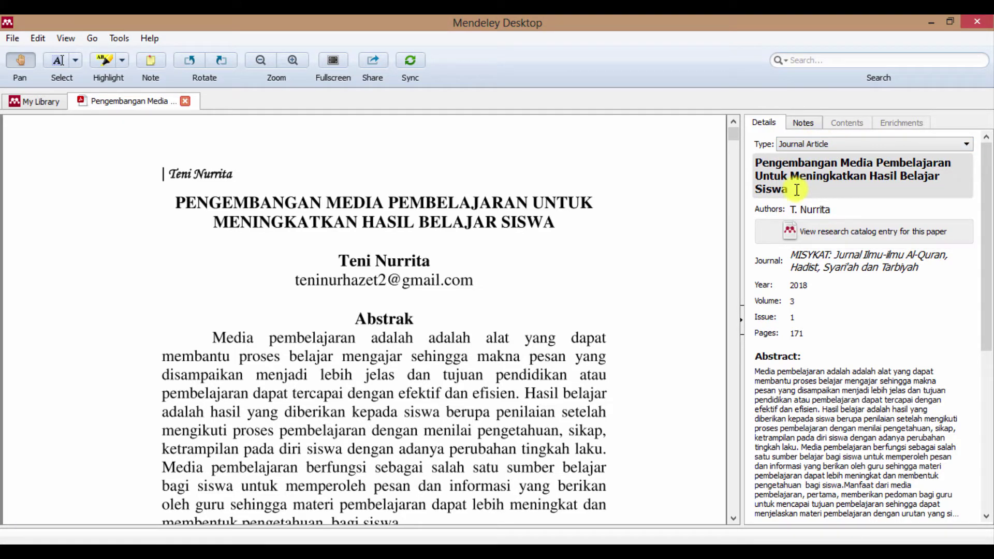
{"action": "left_click_drag", "start_coordinate": [797, 190], "coordinate": [757, 163]}
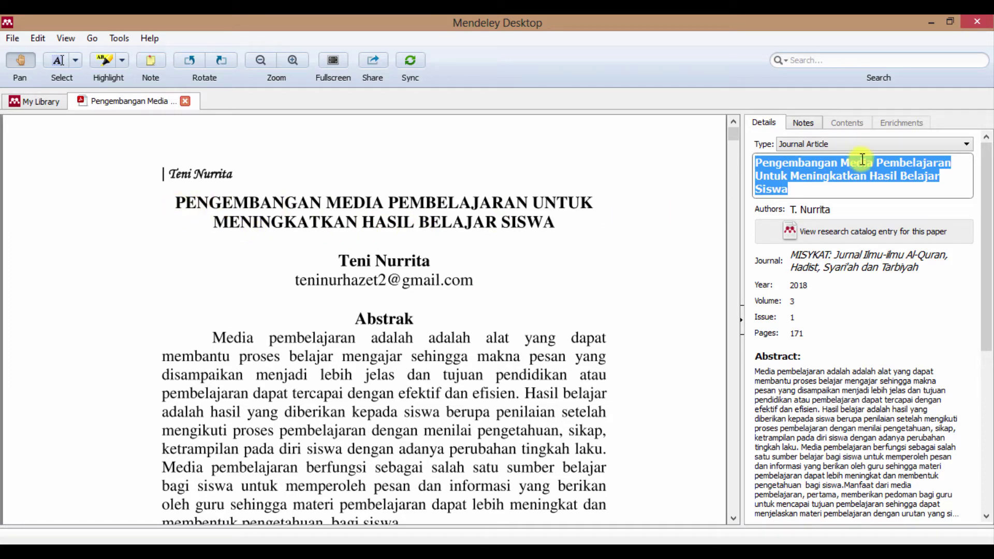
Clear the paper's author entry and re-enter the author's full name as printed under the title, then check the name order.
{"action": "left_click", "coordinate": [801, 211]}
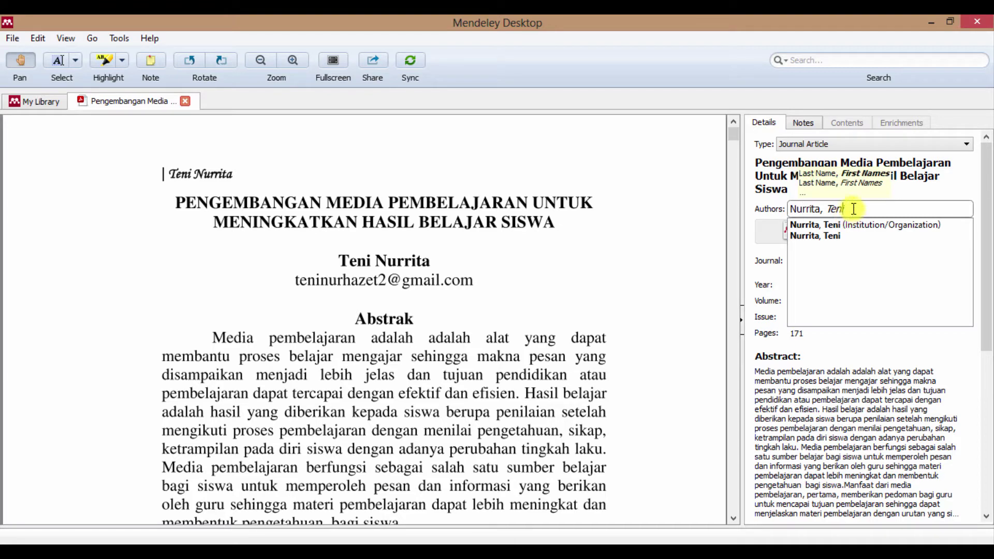
{"action": "key", "text": "Return"}
{"action": "left_click", "coordinate": [883, 209]}
{"action": "key", "text": "ctrl+a"}
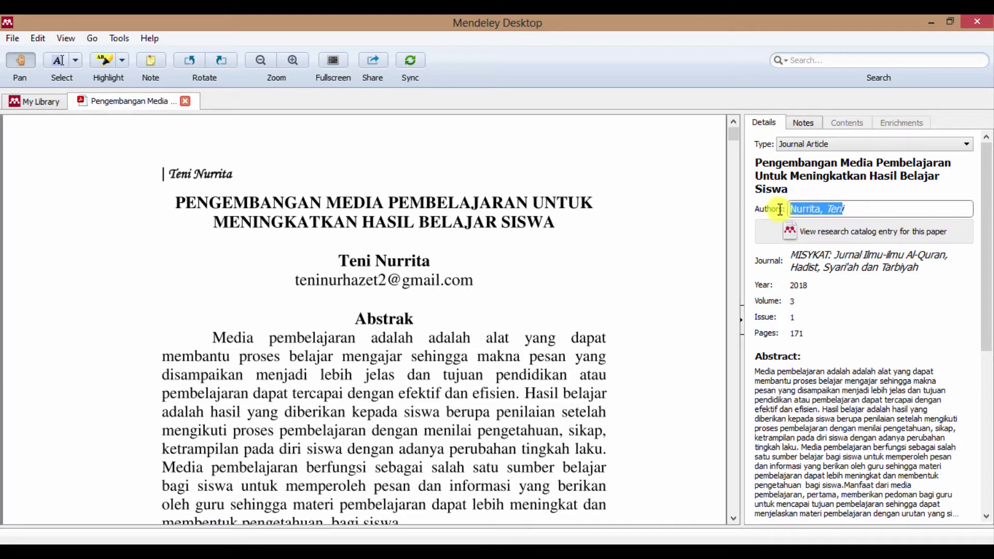
{"action": "key", "text": "BackSpace"}
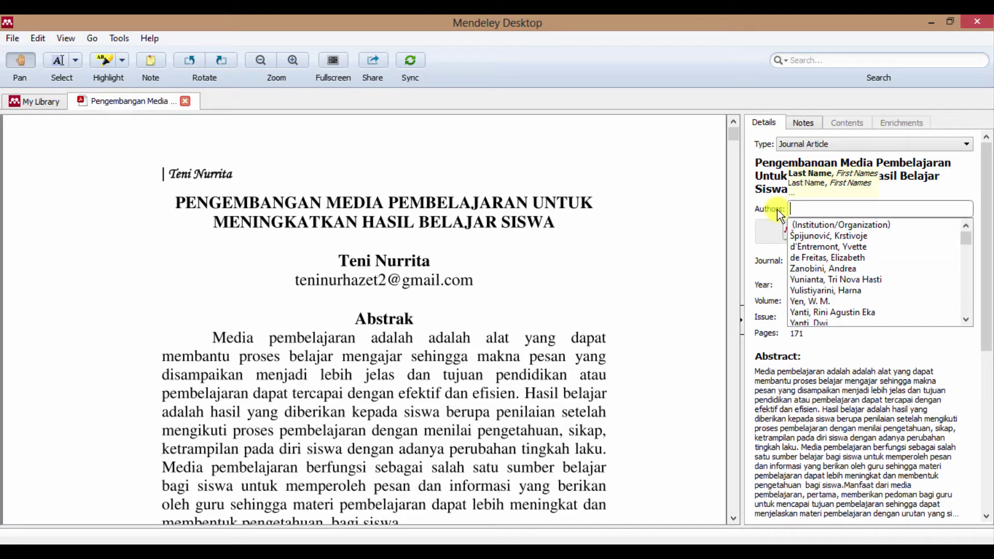
{"action": "type", "text": "Teni"}
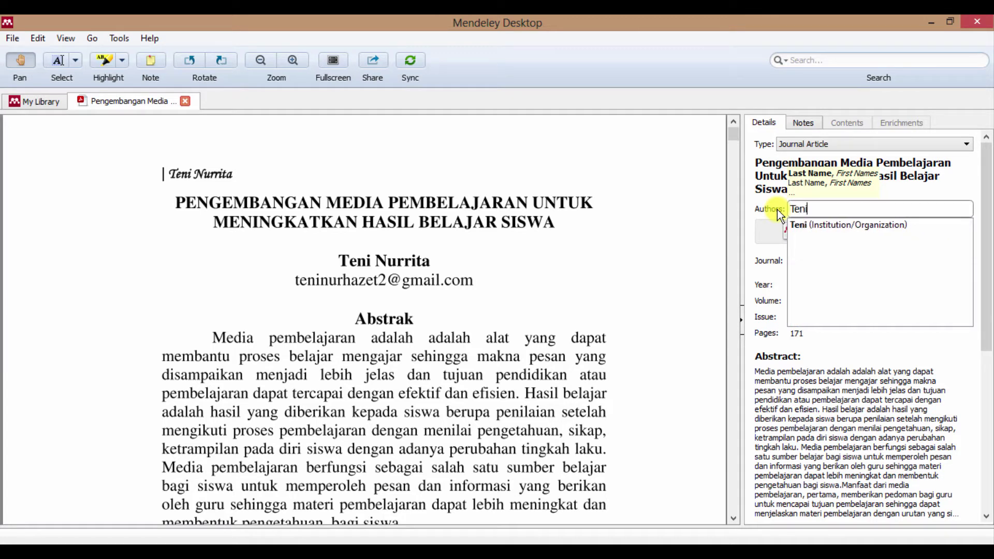
{"action": "type", "text": " Nurrita"}
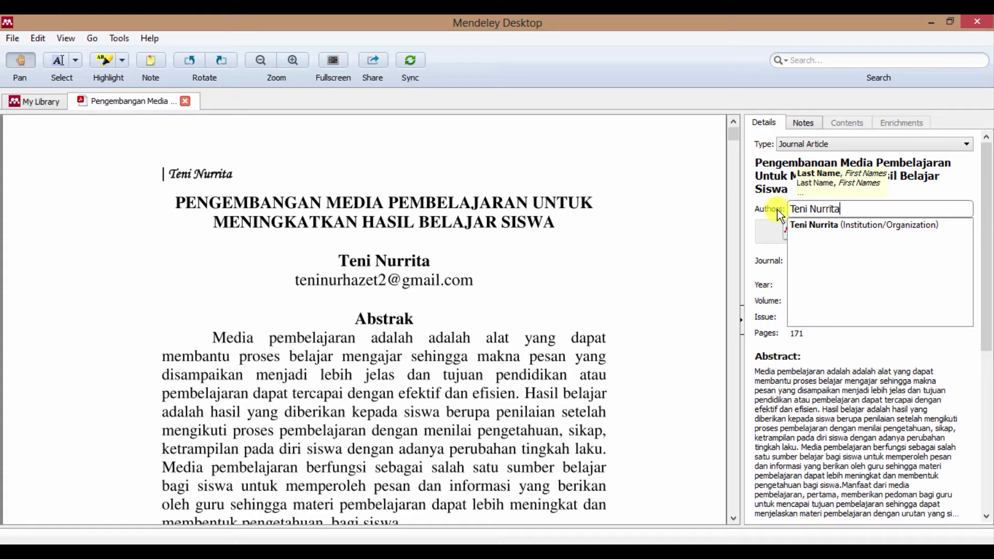
{"action": "left_click", "coordinate": [750, 217]}
{"action": "left_click", "coordinate": [855, 215]}
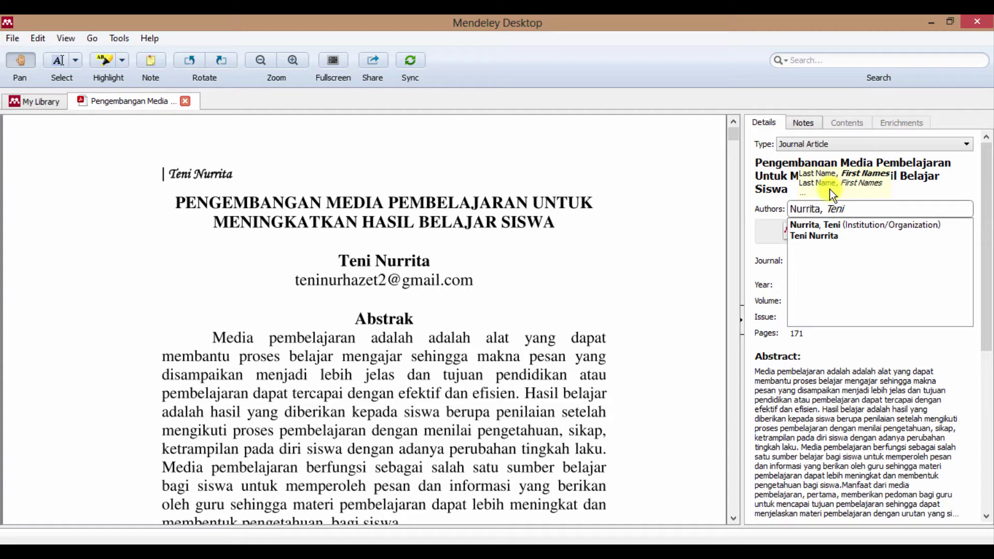
{"action": "left_click", "coordinate": [750, 233]}
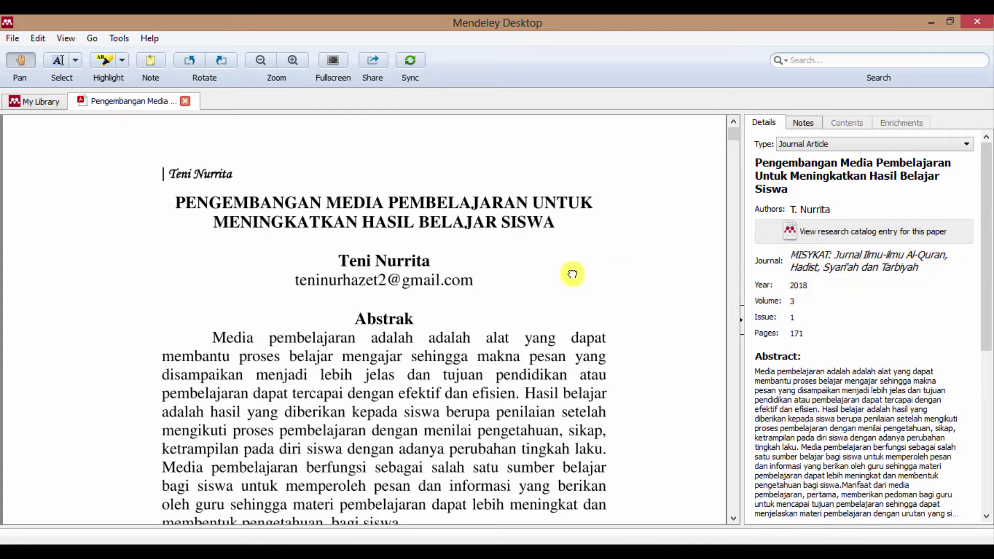
Check the first and last page numbers in the PDF footers and set the paper's page range to 171-187.
{"action": "scroll", "coordinate": [573, 273], "scroll_direction": "down", "scroll_amount": 8}
{"action": "scroll", "coordinate": [573, 273], "scroll_direction": "down", "scroll_amount": 5}
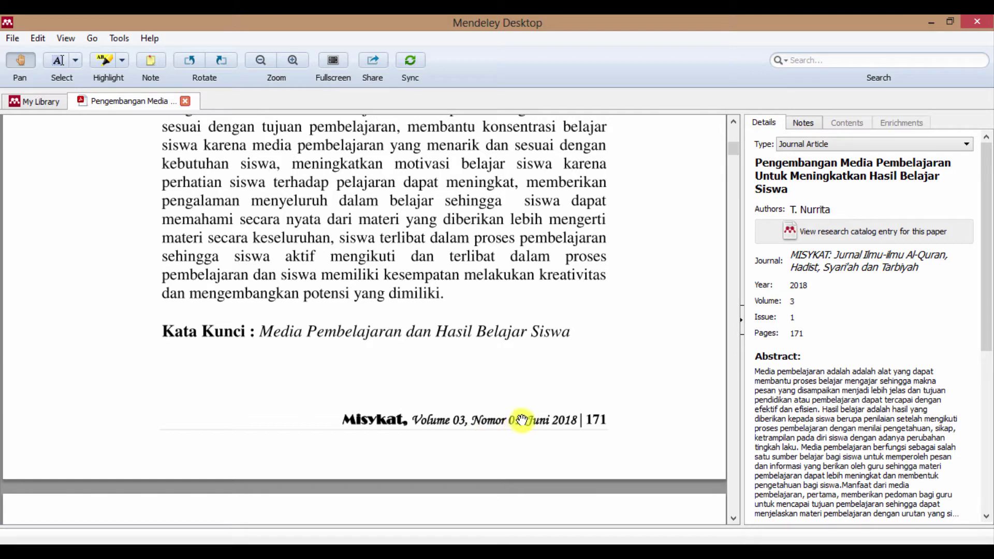
{"action": "left_click", "coordinate": [813, 333]}
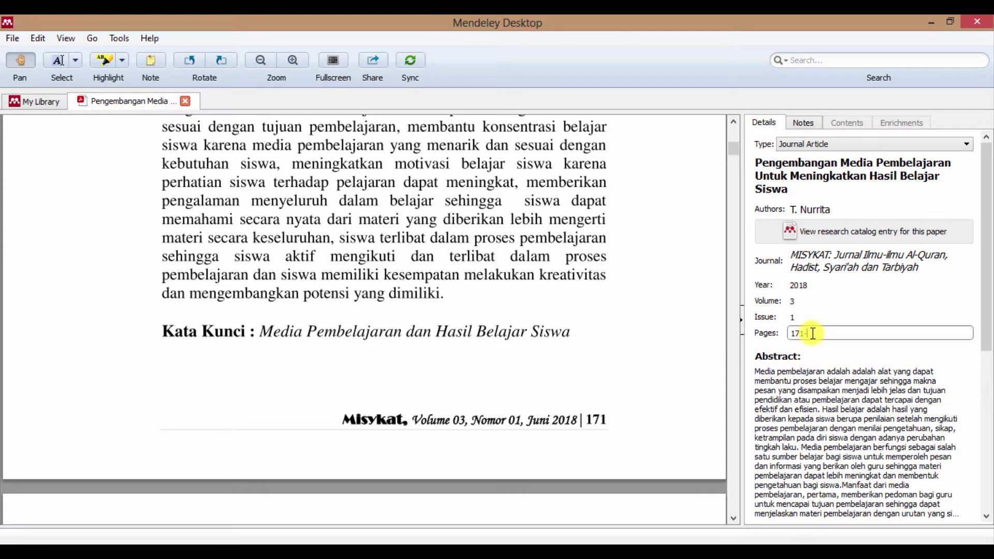
{"action": "left_click", "coordinate": [632, 373]}
{"action": "scroll", "coordinate": [634, 373], "scroll_direction": "down", "scroll_amount": 5}
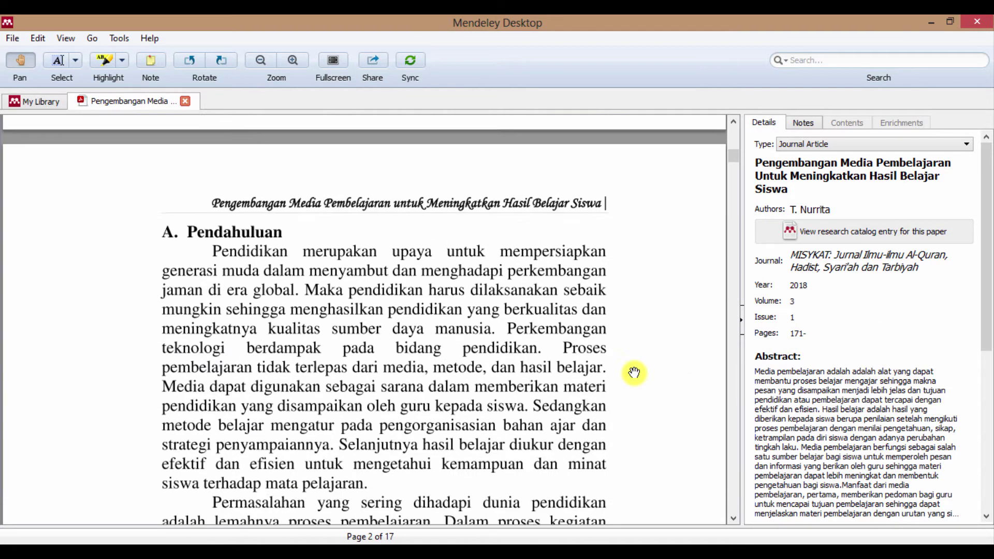
{"action": "scroll", "coordinate": [632, 372], "scroll_direction": "down", "scroll_amount": 10}
{"action": "left_click_drag", "start_coordinate": [733, 171], "coordinate": [734, 317]}
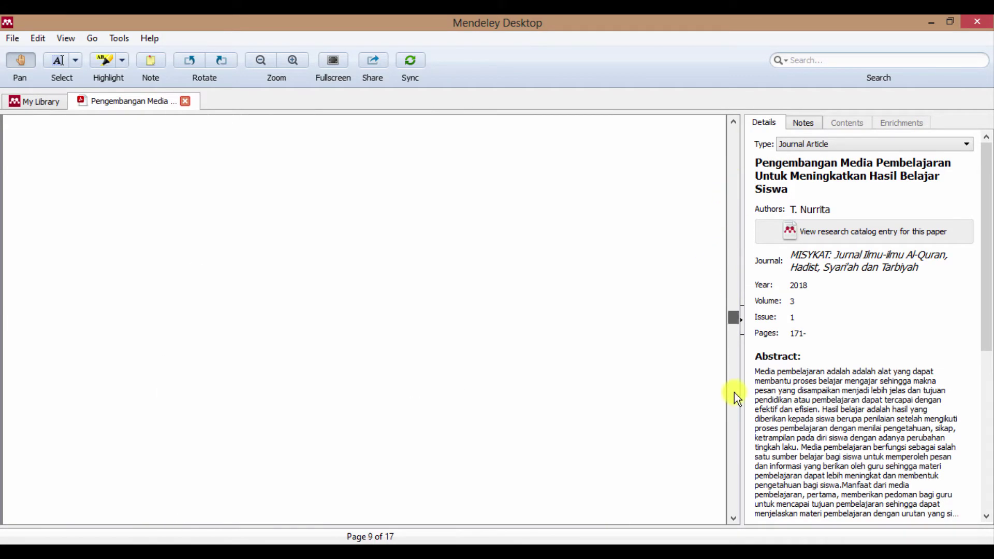
{"action": "left_click_drag", "start_coordinate": [734, 392], "coordinate": [734, 508]}
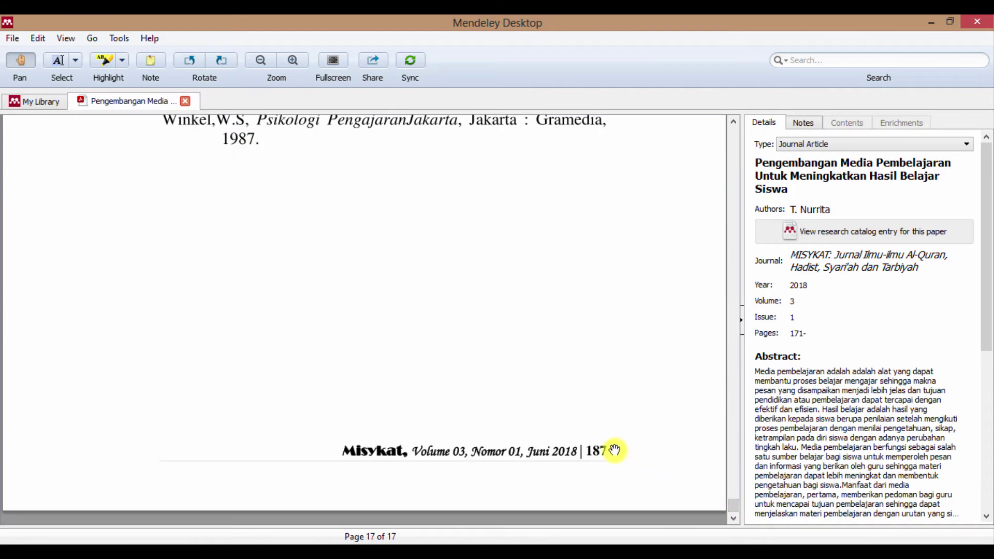
{"action": "left_click", "coordinate": [822, 327]}
{"action": "type", "text": "187"}
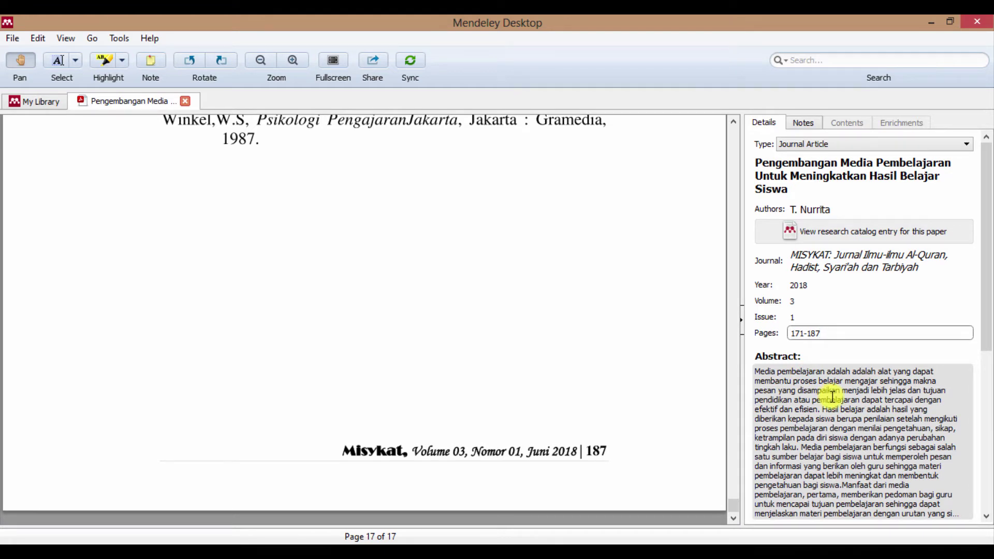
{"action": "left_click_drag", "start_coordinate": [987, 317], "coordinate": [983, 294]}
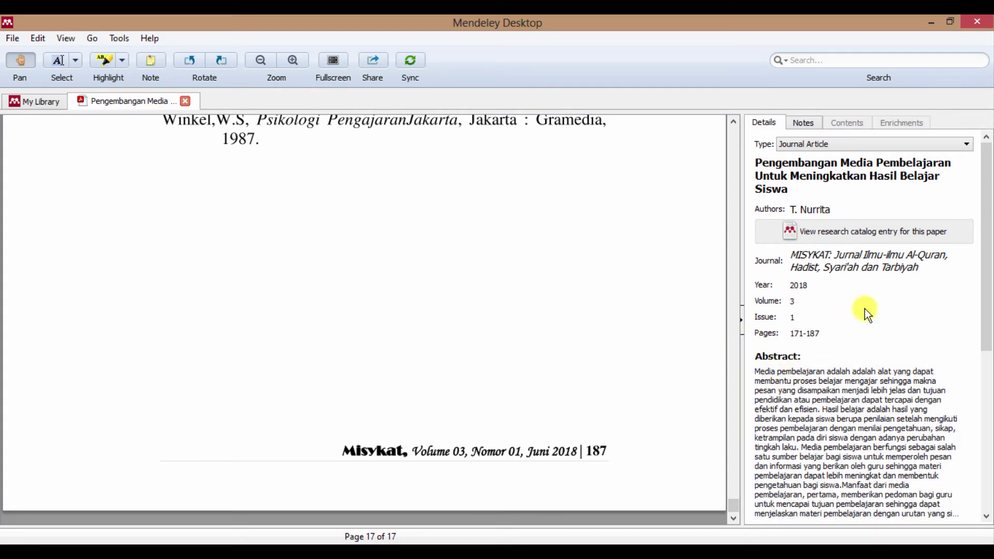
Close the current paper and open the 2018 document with the Japanese title from the Belajar Edit Jurnal Mendeley folder.
{"action": "scroll", "coordinate": [859, 313], "scroll_direction": "down", "scroll_amount": 4}
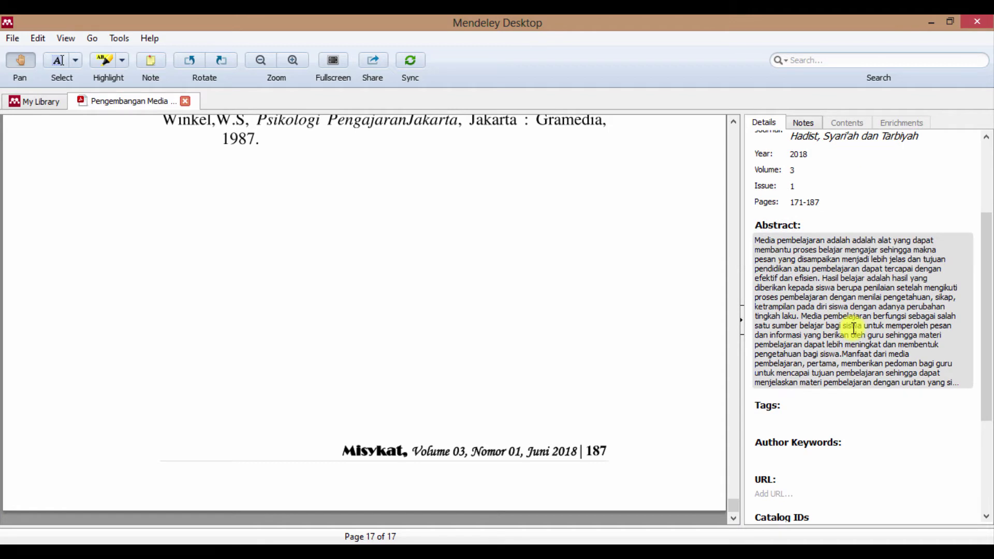
{"action": "scroll", "coordinate": [853, 328], "scroll_direction": "up", "scroll_amount": 4}
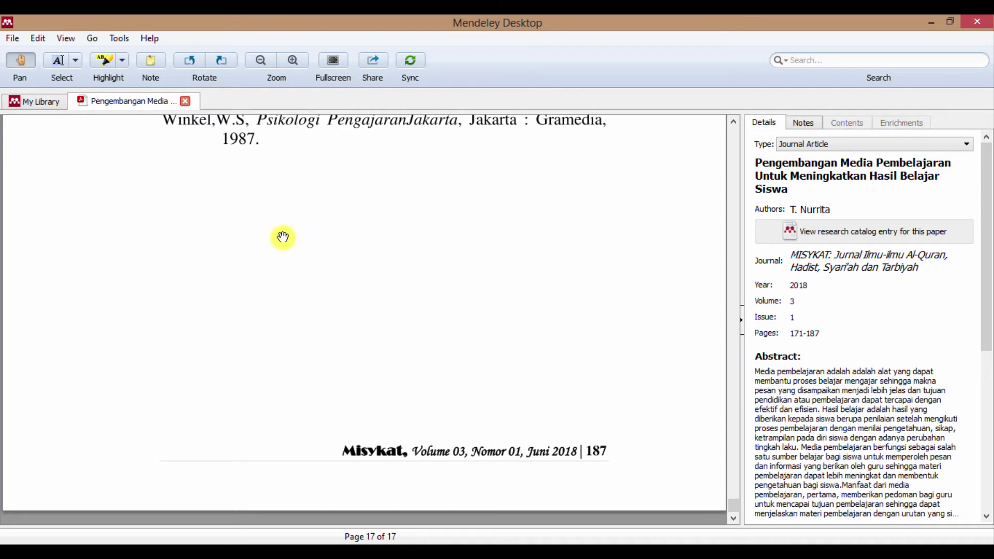
{"action": "left_click", "coordinate": [187, 101]}
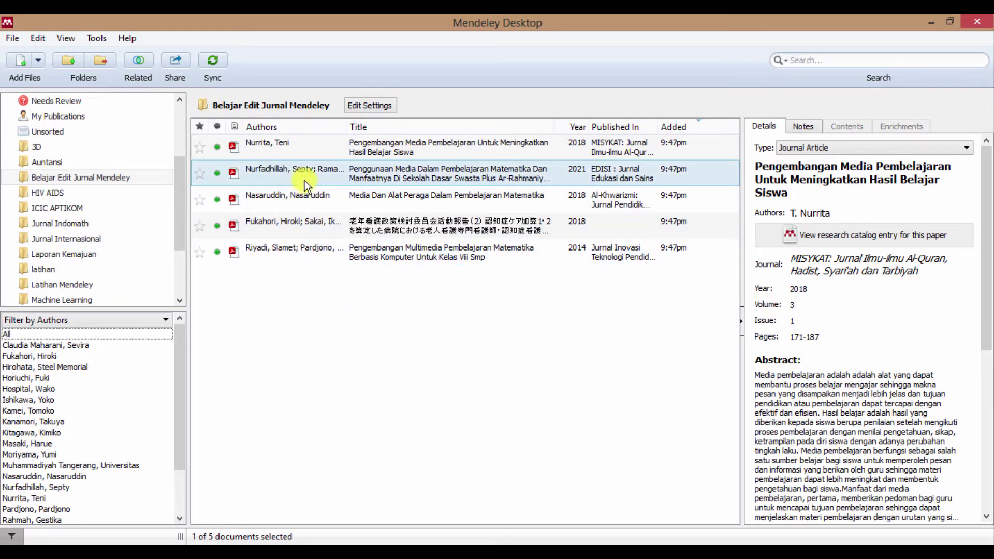
{"action": "double_click", "coordinate": [281, 230]}
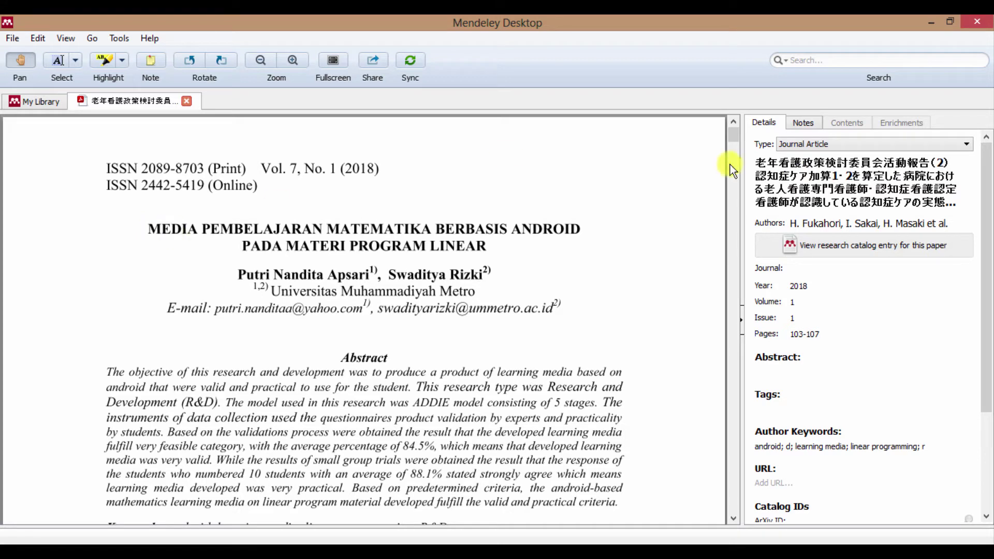
Replace the Japanese title with "Media Pembelajaran Matematika Berbasis Android PAda Materi Program Linear".
{"action": "left_click", "coordinate": [786, 174]}
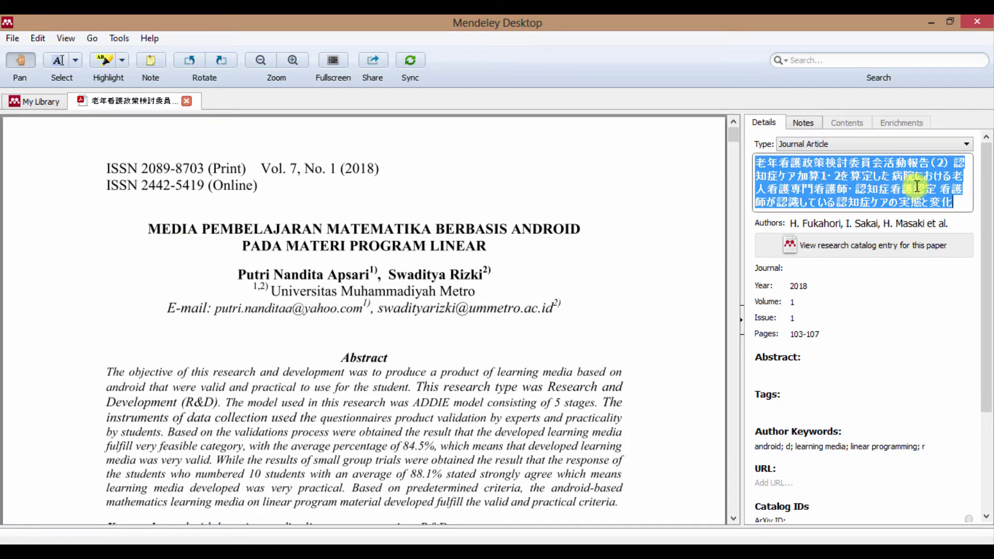
{"action": "type", "text": "Media Pe"}
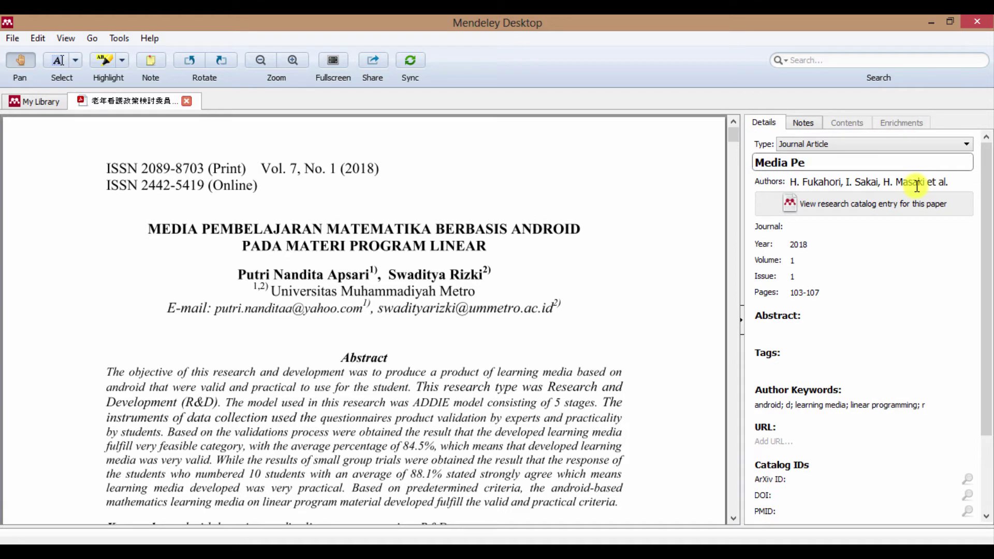
{"action": "type", "text": "mbelajara"}
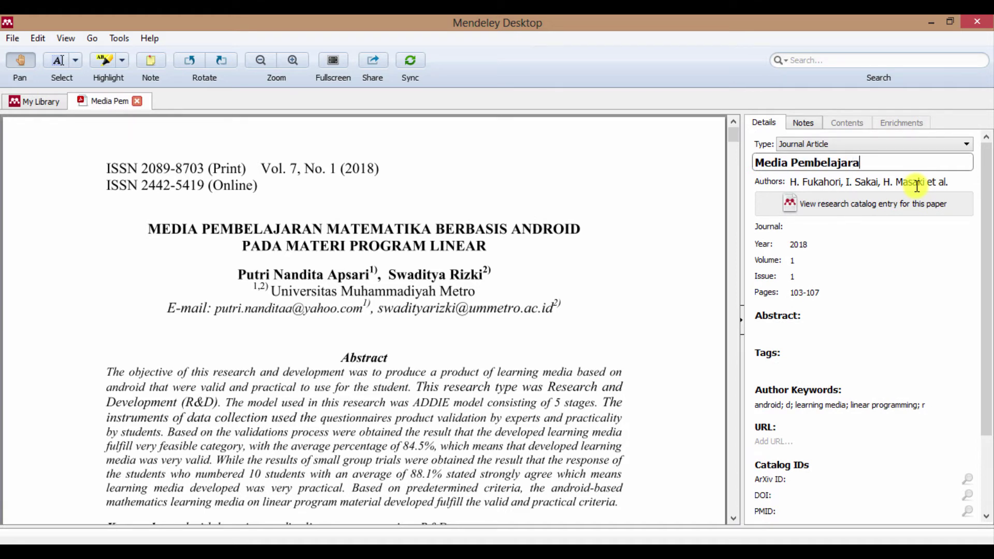
{"action": "type", "text": "n Matemat"}
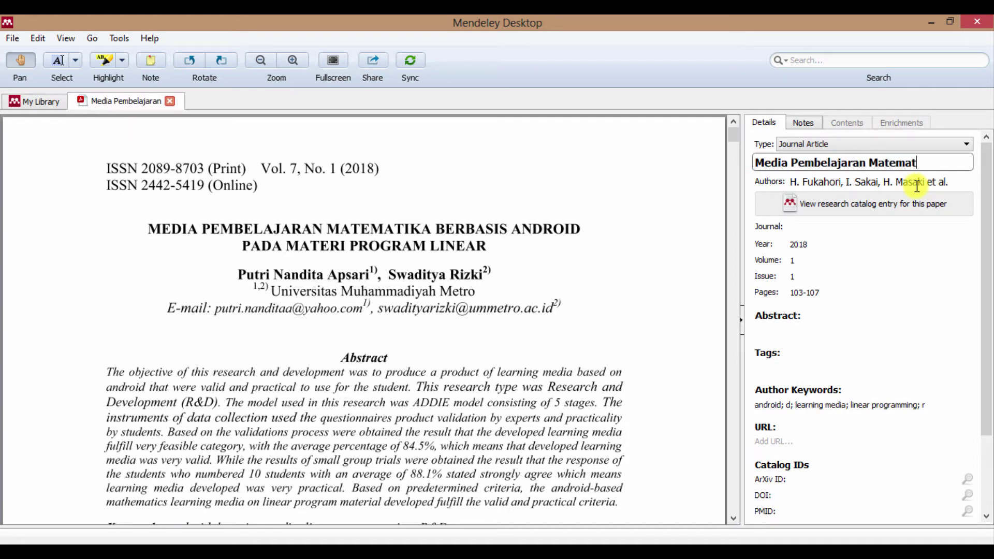
{"action": "type", "text": "ika Berbas"}
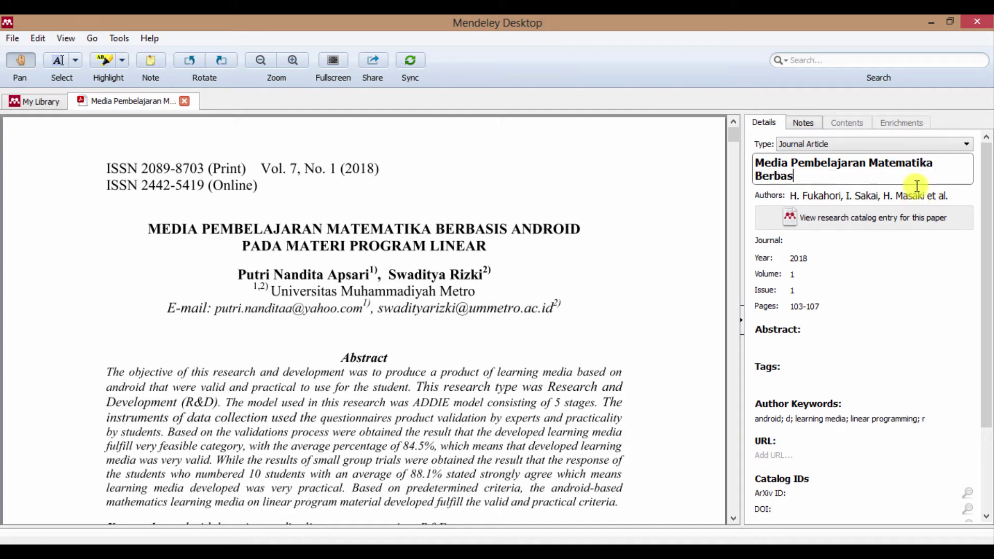
{"action": "type", "text": "is Android PAda Mat"}
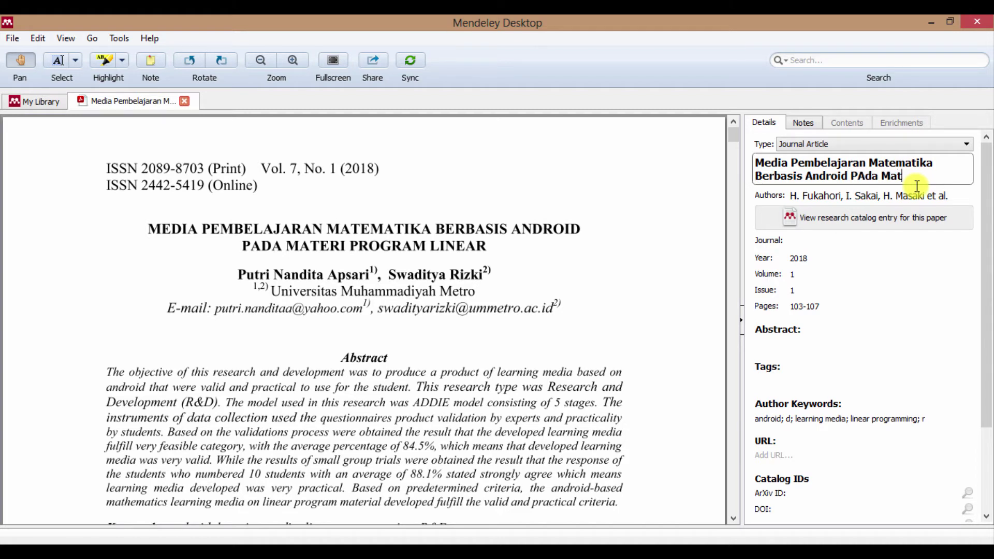
{"action": "type", "text": "eri Program Li"}
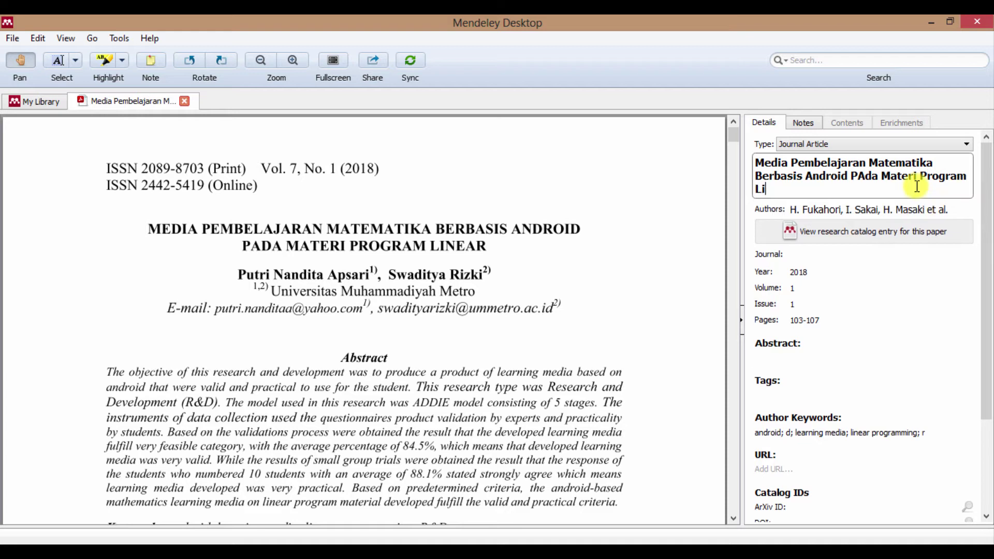
{"action": "type", "text": "near"}
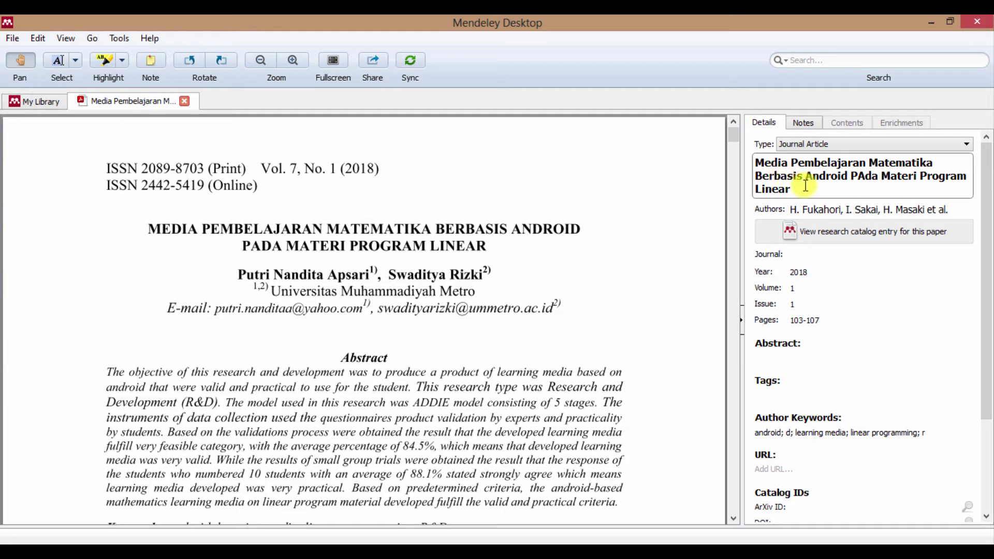
Remove all the incorrectly listed authors from the paper's author entry.
{"action": "left_click", "coordinate": [824, 209]}
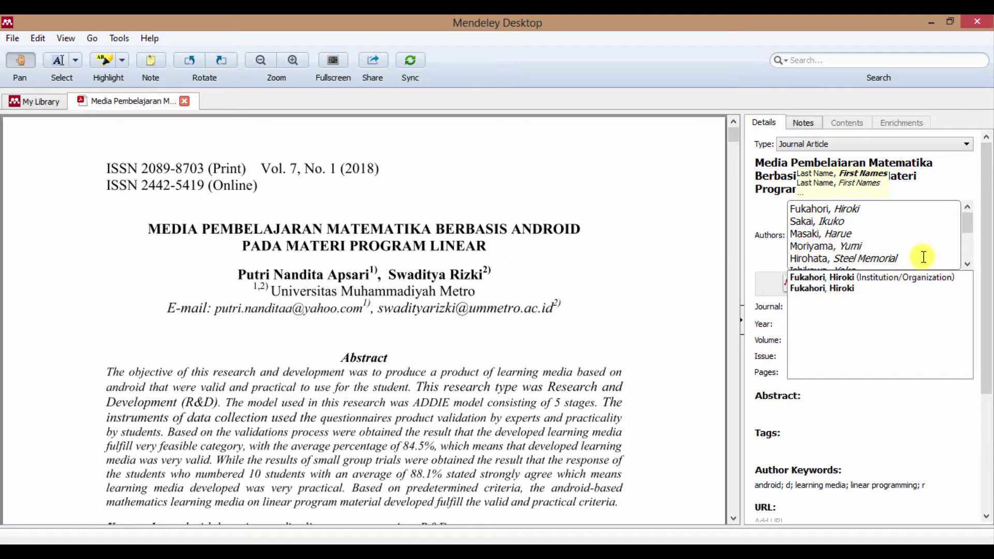
{"action": "left_click_drag", "start_coordinate": [924, 257], "coordinate": [794, 199]}
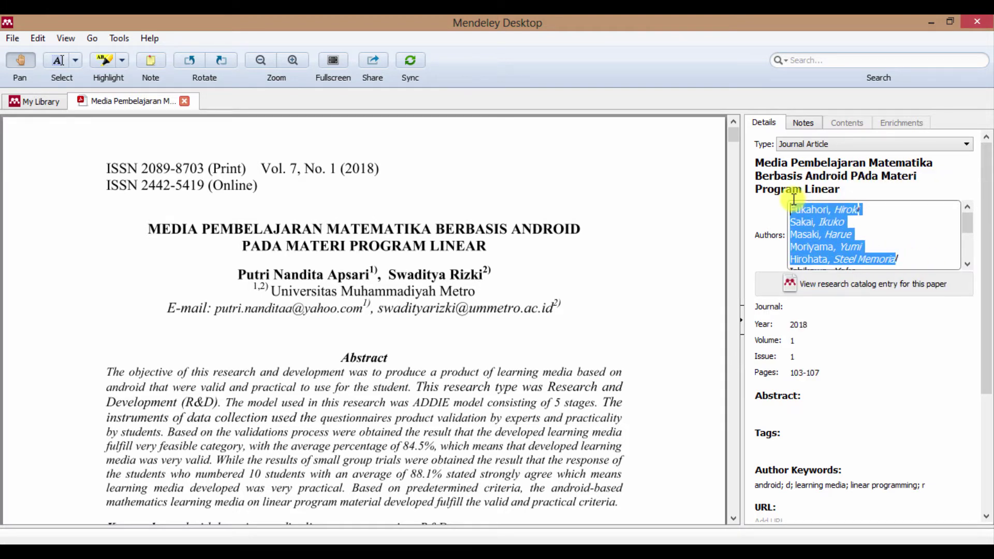
{"action": "key", "text": "BackSpace"}
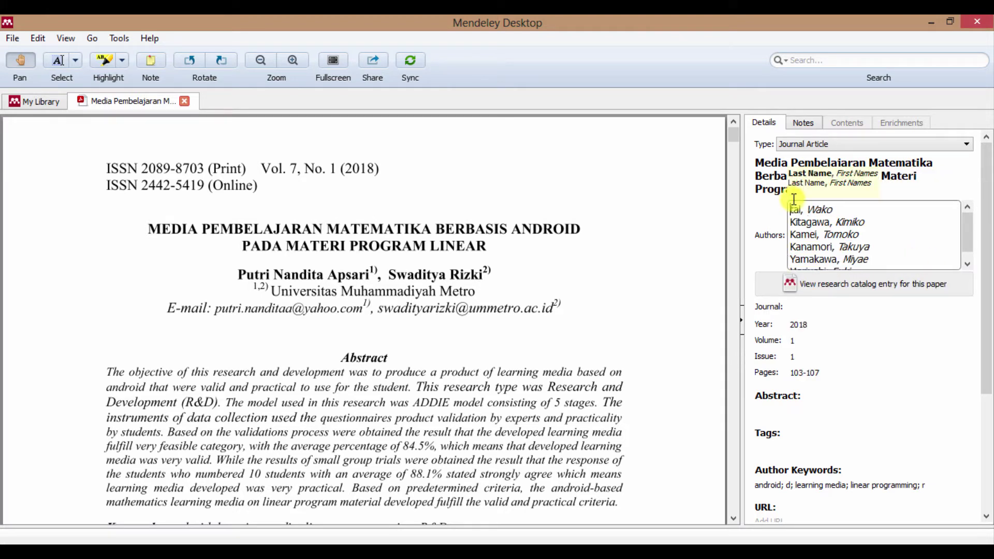
{"action": "key", "text": "ctrl+a"}
{"action": "key", "text": "BackSpace"}
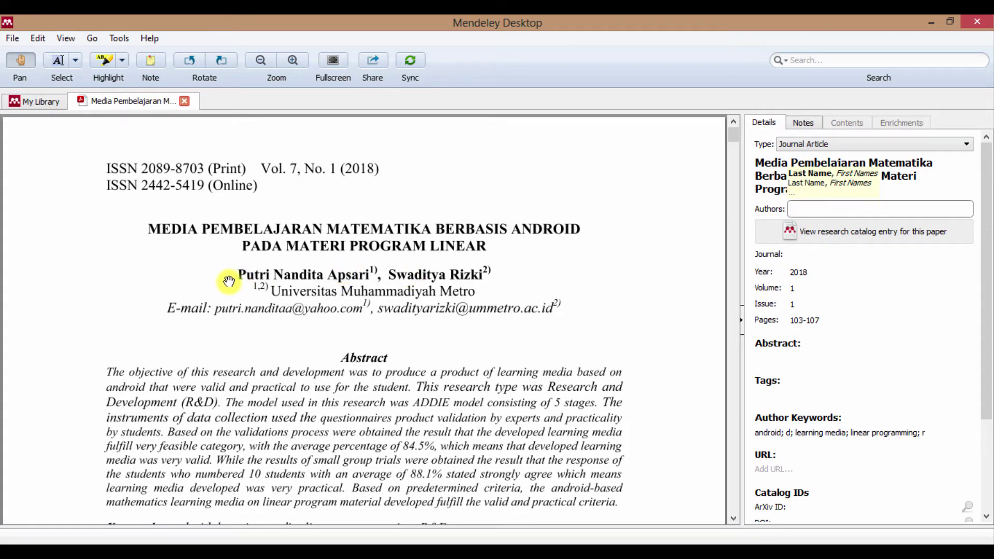
Enter the first author's full name as printed under the PDF title and start a new author line.
{"action": "type", "text": "Putri "}
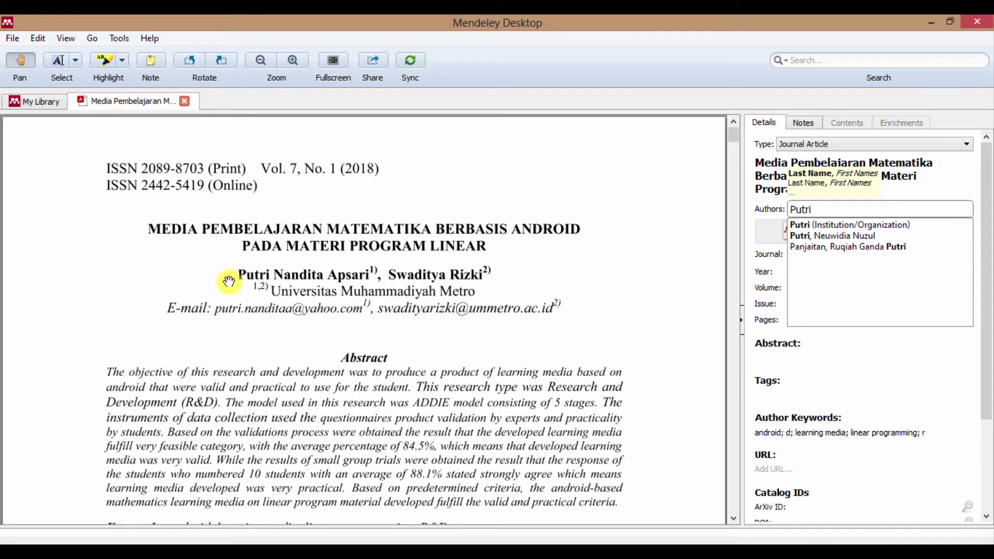
{"action": "type", "text": "Nan"}
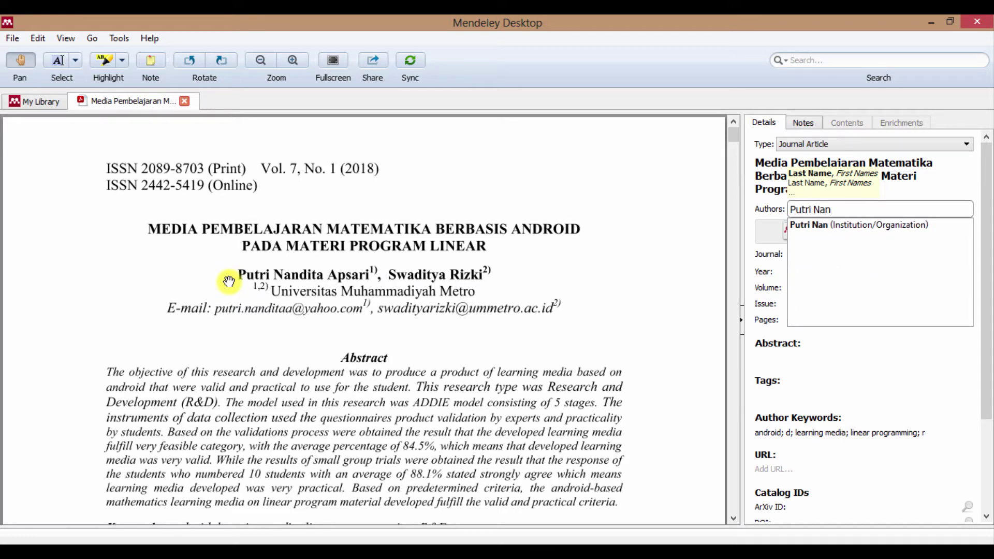
{"action": "type", "text": "dita Ap"}
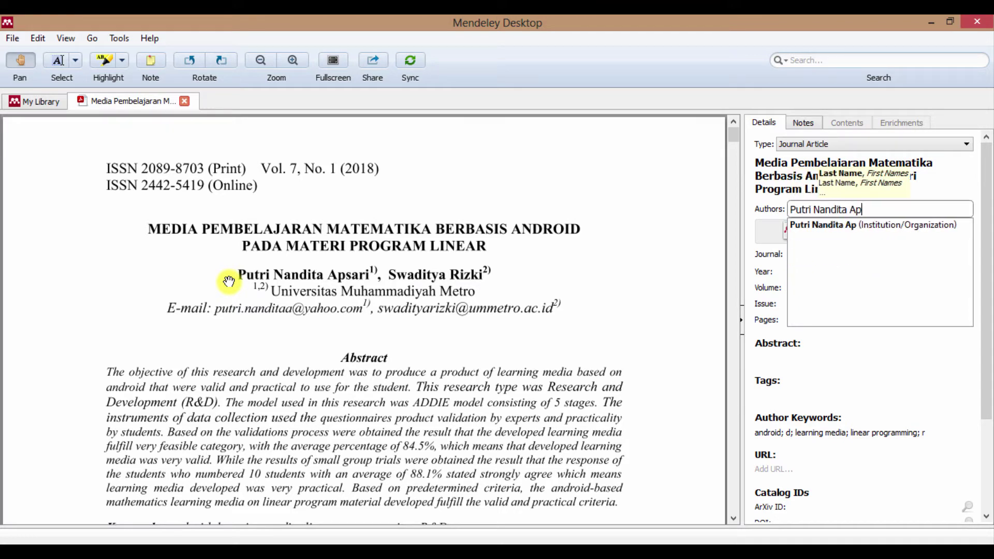
{"action": "type", "text": "sari"}
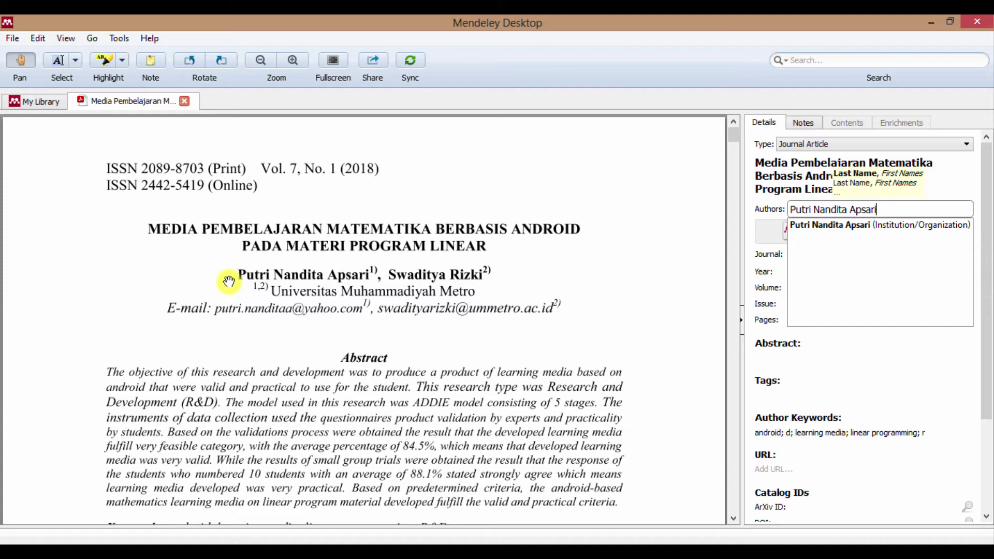
{"action": "key", "text": "Return"}
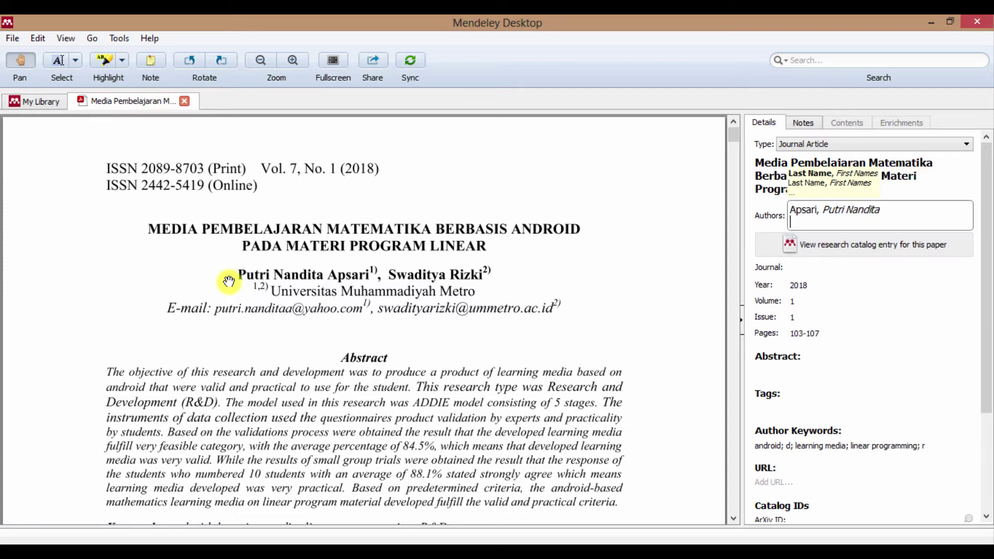
Add the second author's full name from the PDF and check how both authors' first and last names are split.
{"action": "type", "text": "S"}
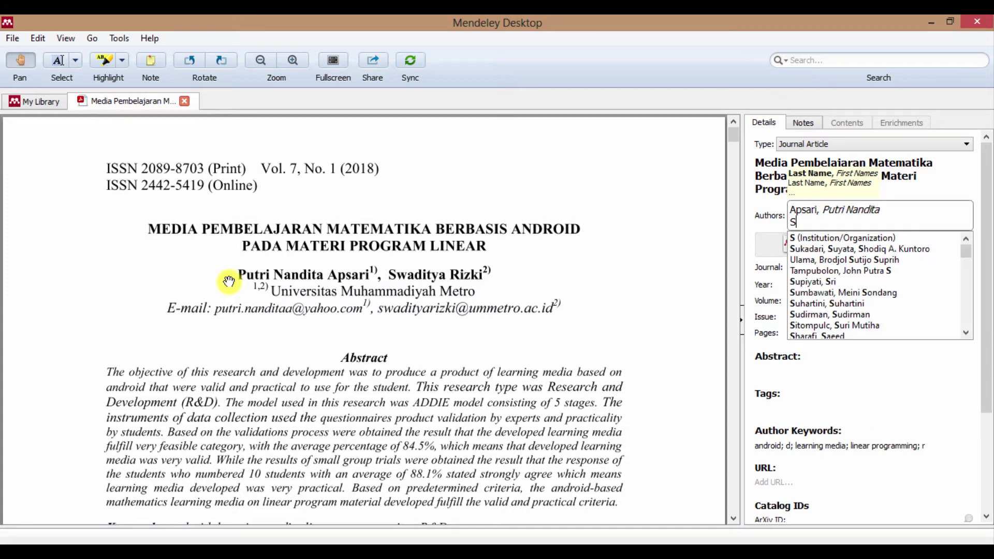
{"action": "type", "text": "wad"}
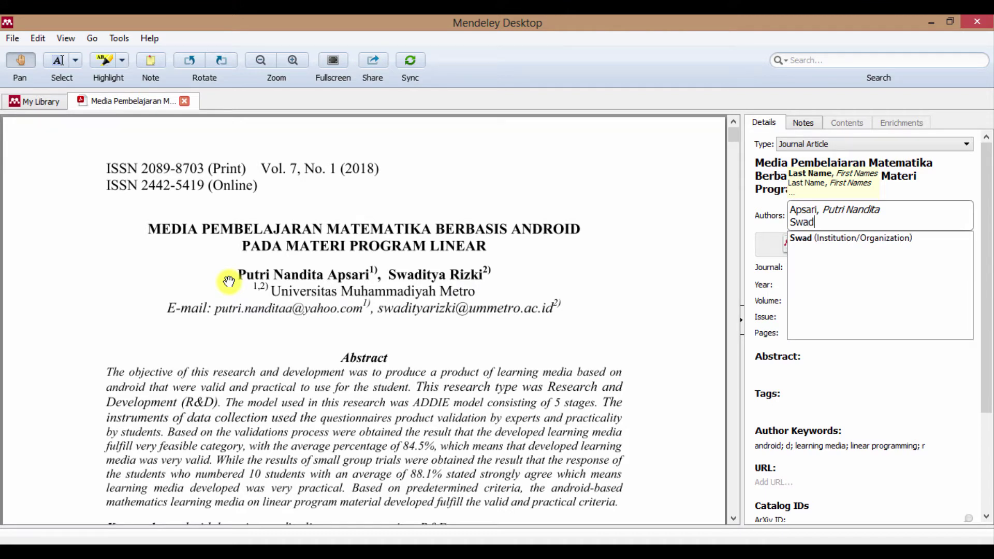
{"action": "type", "text": "itya"}
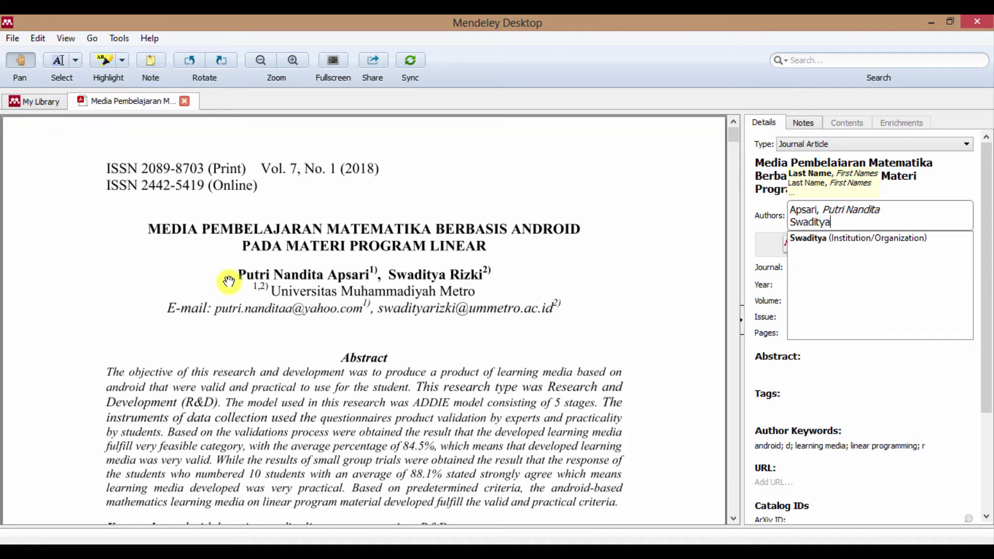
{"action": "type", "text": " Ri"}
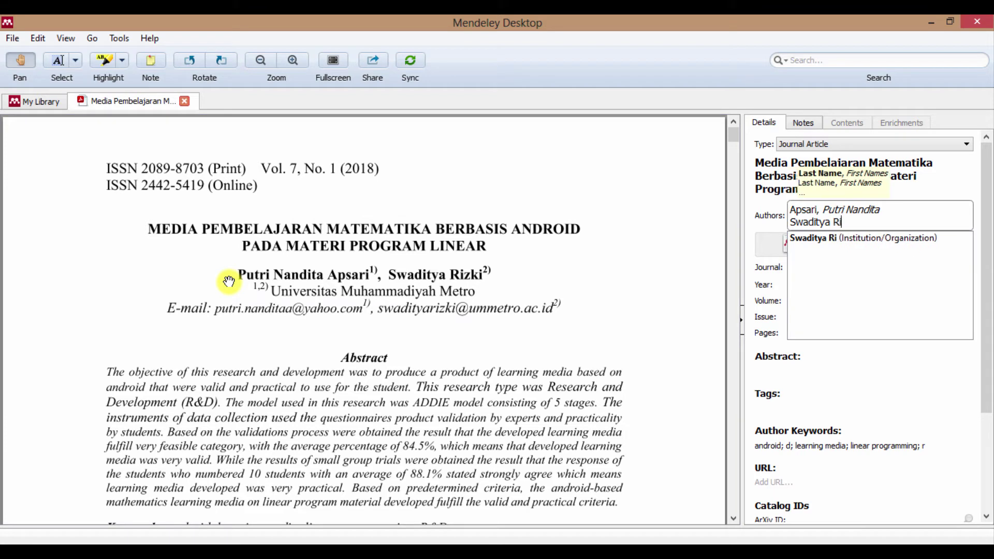
{"action": "type", "text": "zki"}
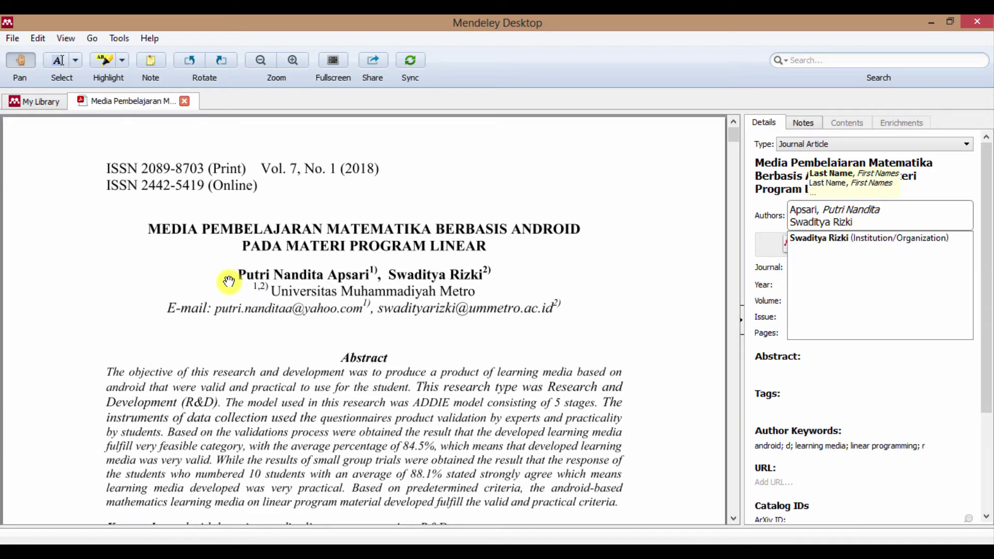
{"action": "left_click", "coordinate": [645, 268]}
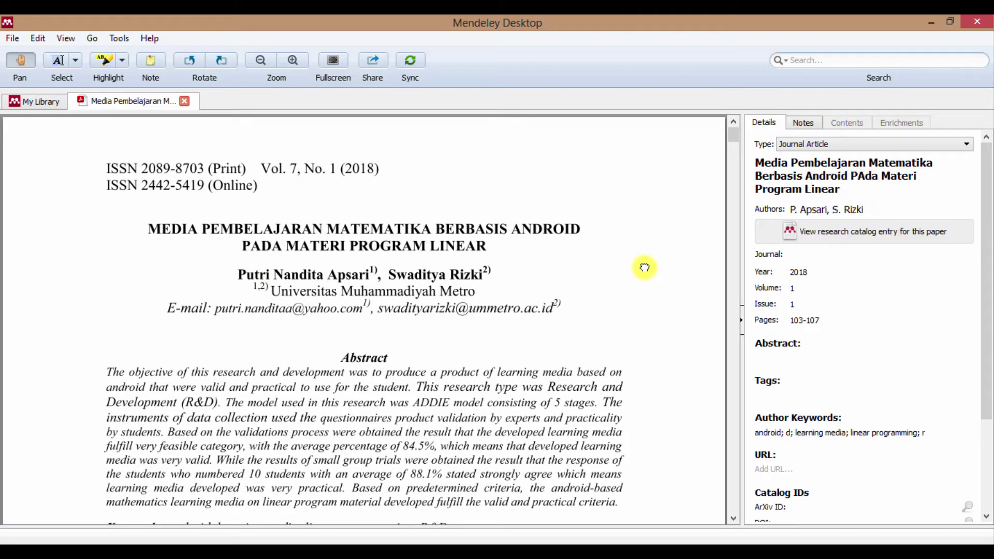
{"action": "left_click", "coordinate": [882, 208]}
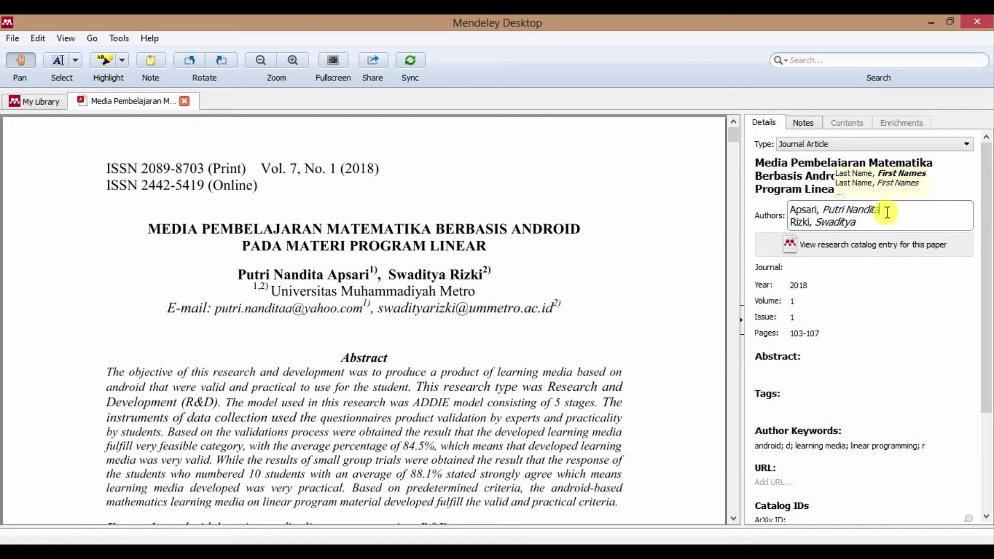
Find the journal name in the first page's footer and set the journal to "Aksioma Jurnal Pendidikan Matematika FKIP Universitas Muhammadiyah Metro".
{"action": "left_click", "coordinate": [857, 265]}
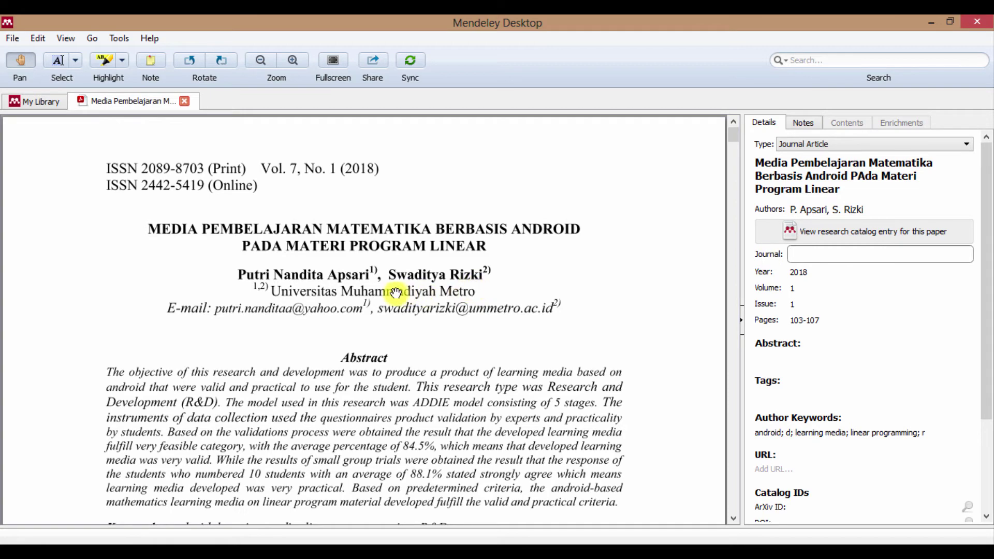
{"action": "scroll", "coordinate": [425, 335], "scroll_direction": "down", "scroll_amount": 10}
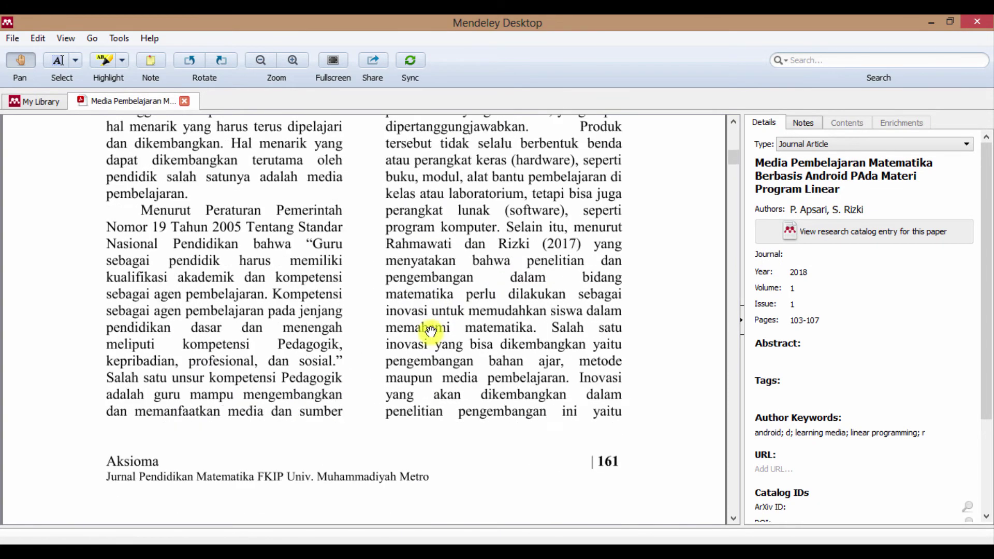
{"action": "scroll", "coordinate": [431, 331], "scroll_direction": "down", "scroll_amount": 1}
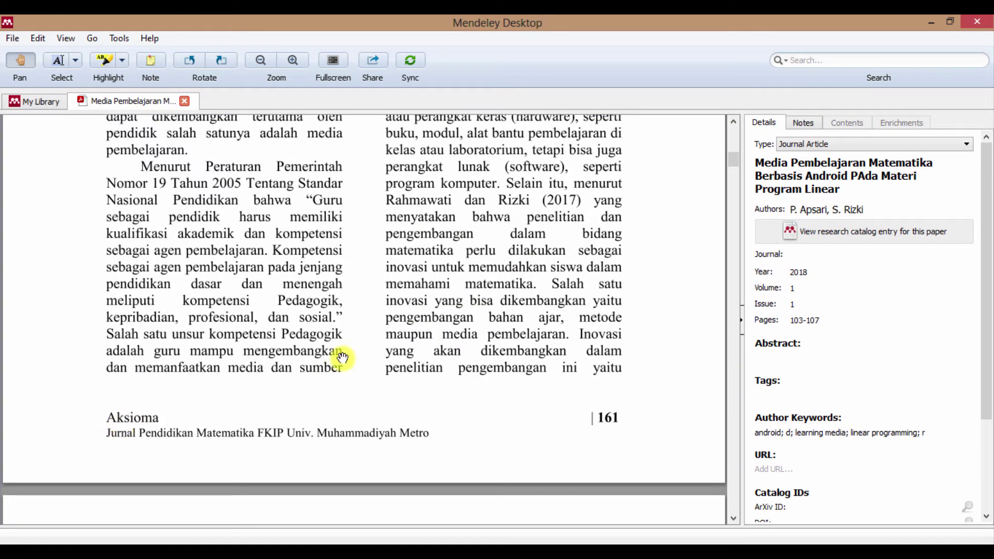
{"action": "left_click", "coordinate": [845, 254]}
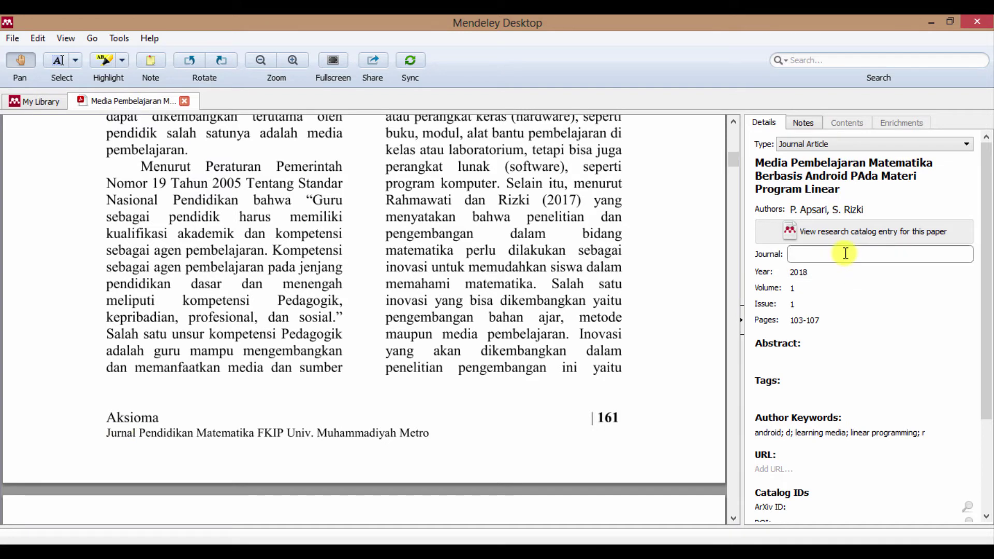
{"action": "type", "text": "Aksioma Jurnal Pendidika"}
{"action": "type", "text": "n "}
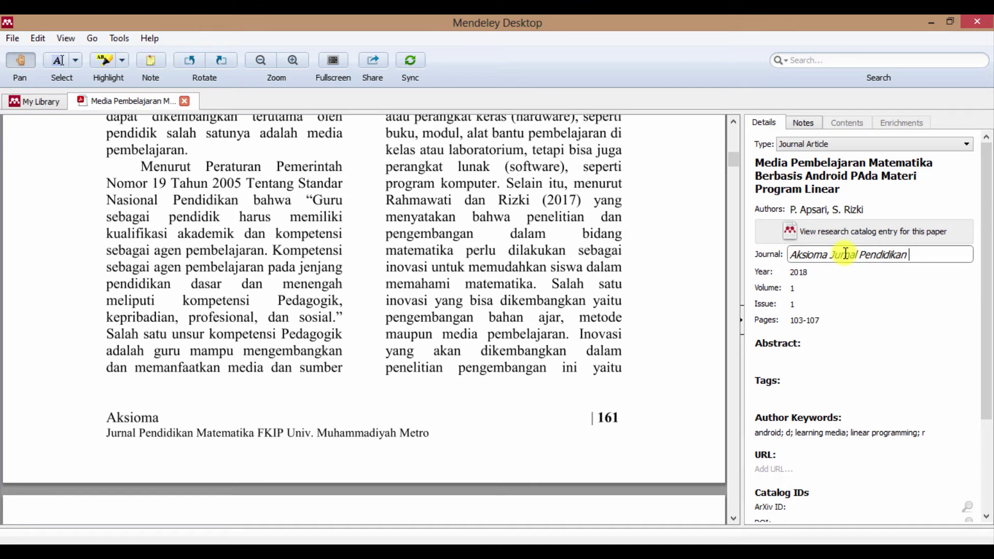
{"action": "type", "text": "Matematika FKIP"}
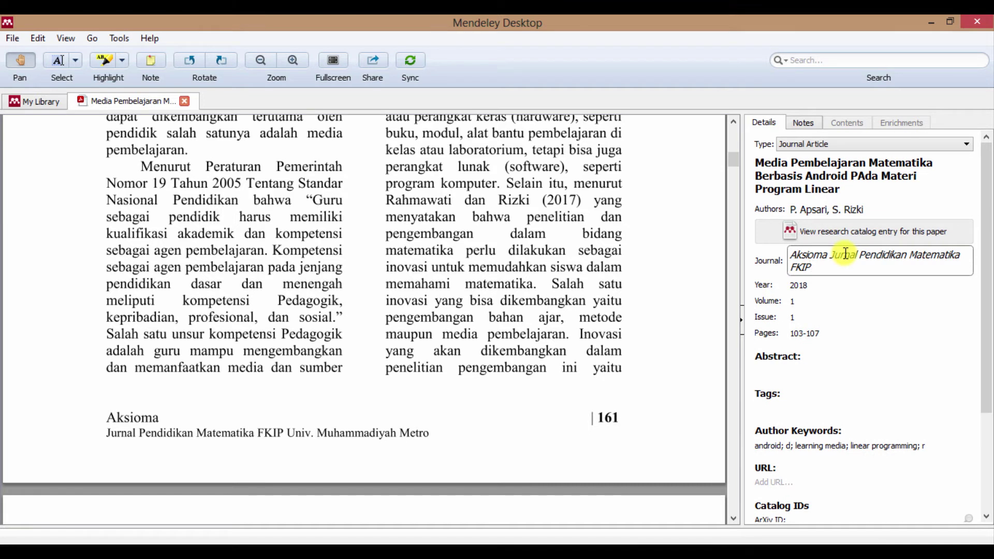
{"action": "type", "text": " Universitas Muhammad"}
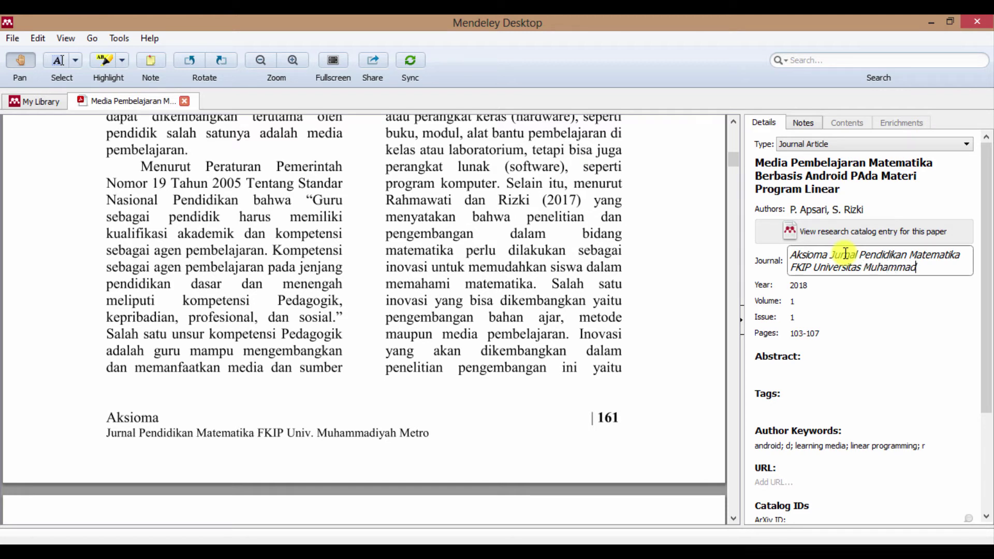
{"action": "type", "text": "iyah Metro"}
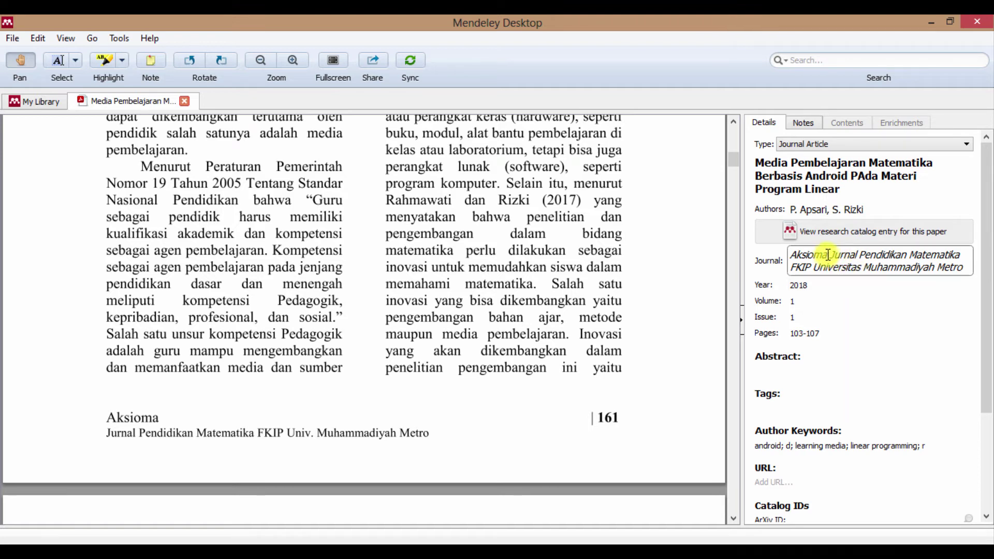
{"action": "left_click_drag", "start_coordinate": [831, 257], "coordinate": [967, 276]}
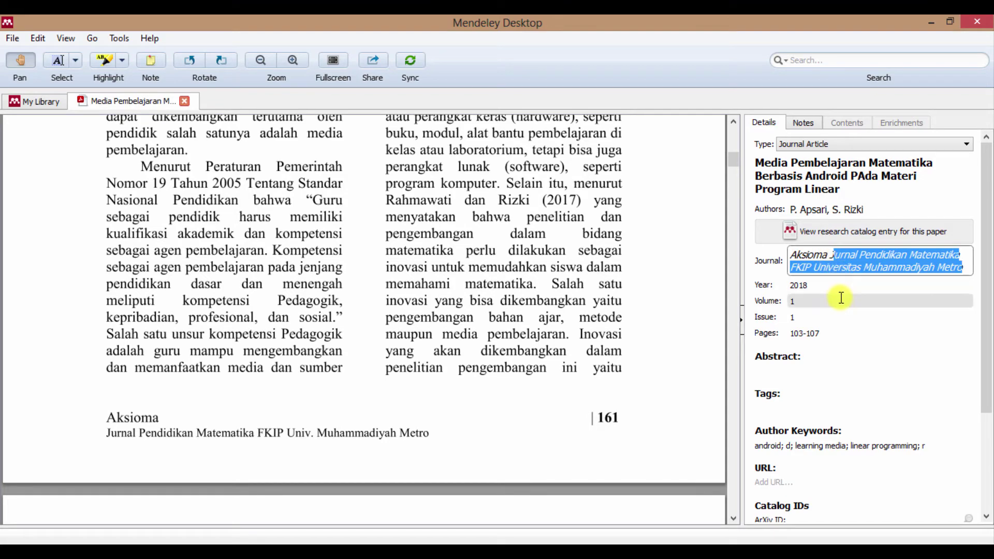
{"action": "left_click", "coordinate": [604, 328]}
Check the volume in the first page's header and set the paper's volume to 7.
{"action": "scroll", "coordinate": [605, 326], "scroll_direction": "up", "scroll_amount": 6}
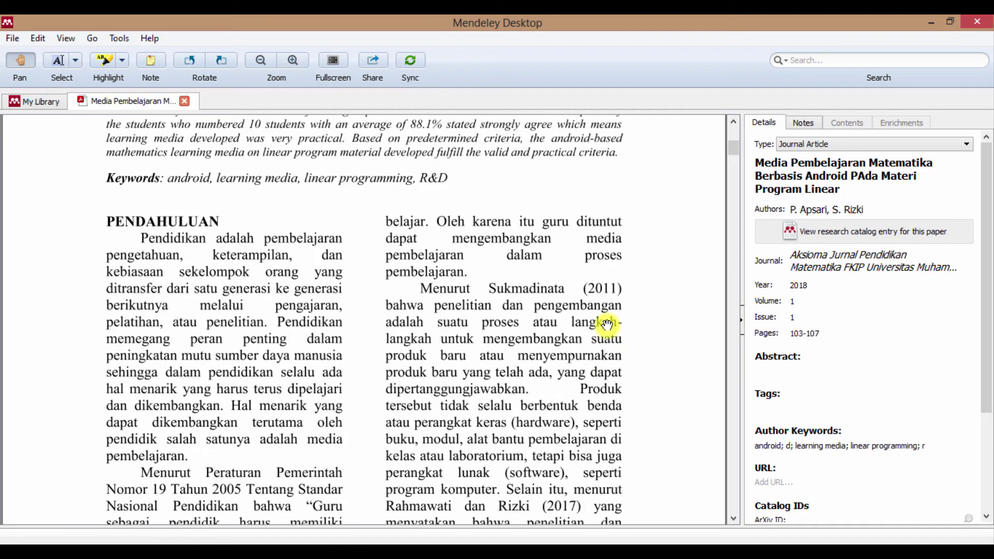
{"action": "scroll", "coordinate": [607, 325], "scroll_direction": "up", "scroll_amount": 5}
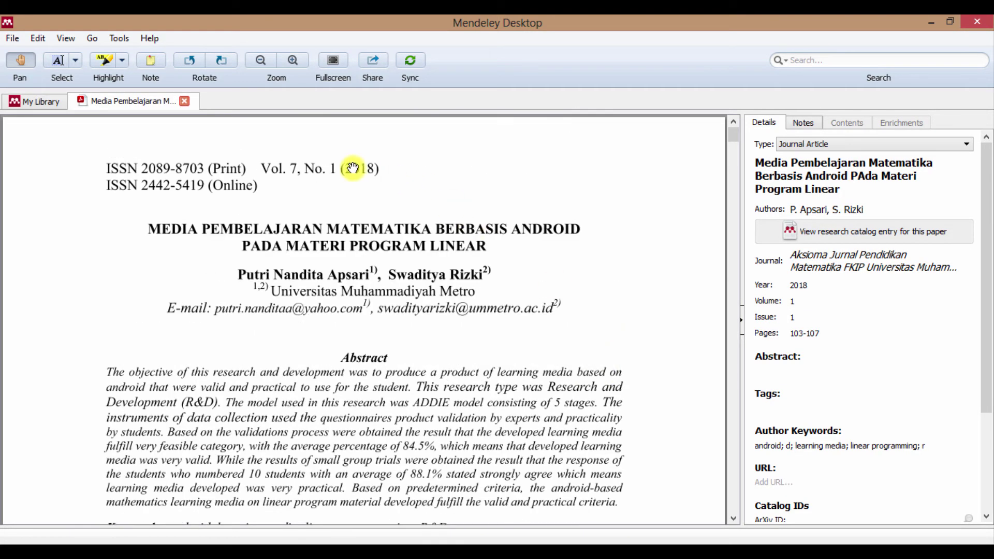
{"action": "left_click", "coordinate": [806, 304]}
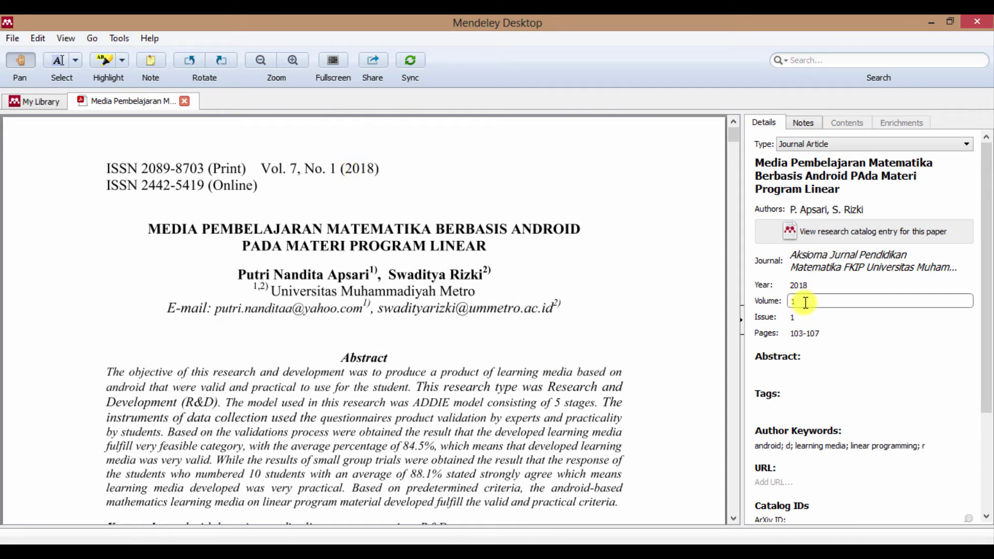
{"action": "key", "text": "BackSpace"}
{"action": "type", "text": "7"}
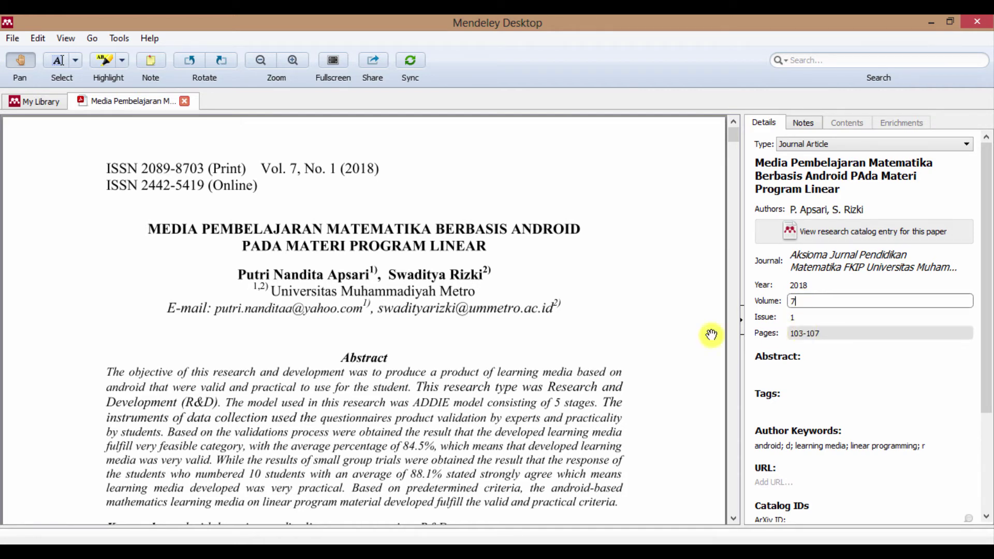
Clear the old page range and enter the starting page from the first page's footer as "161-".
{"action": "scroll", "coordinate": [614, 318], "scroll_direction": "down", "scroll_amount": 10}
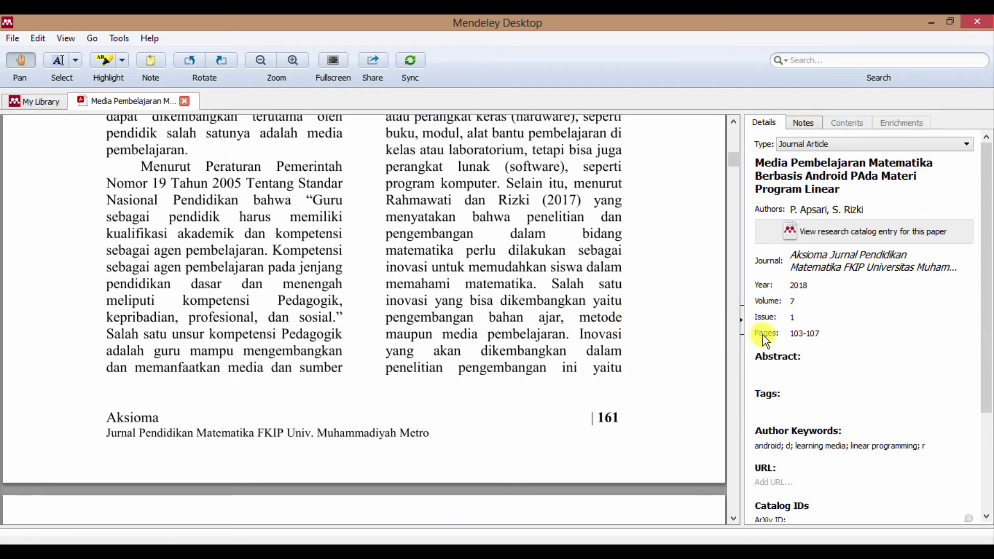
{"action": "left_click", "coordinate": [831, 336]}
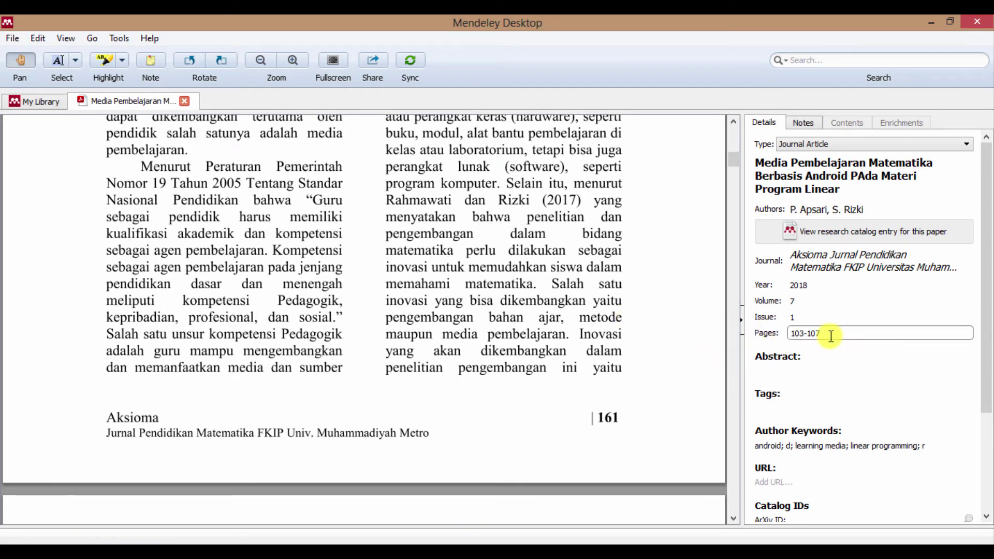
{"action": "key", "text": "BackSpace"}
{"action": "key", "text": "BackSpace"}
{"action": "key", "text": "BackSpace"}
{"action": "key", "text": "BackSpace"}
{"action": "key", "text": "BackSpace"}
{"action": "key", "text": "BackSpace"}
{"action": "key", "text": "BackSpace"}
{"action": "type", "text": "161-"}
Find the last page's number in the PDF footer and complete the page range as 161-170.
{"action": "scroll", "coordinate": [825, 335], "scroll_direction": "down", "scroll_amount": 3}
{"action": "scroll", "coordinate": [637, 347], "scroll_direction": "down", "scroll_amount": 15}
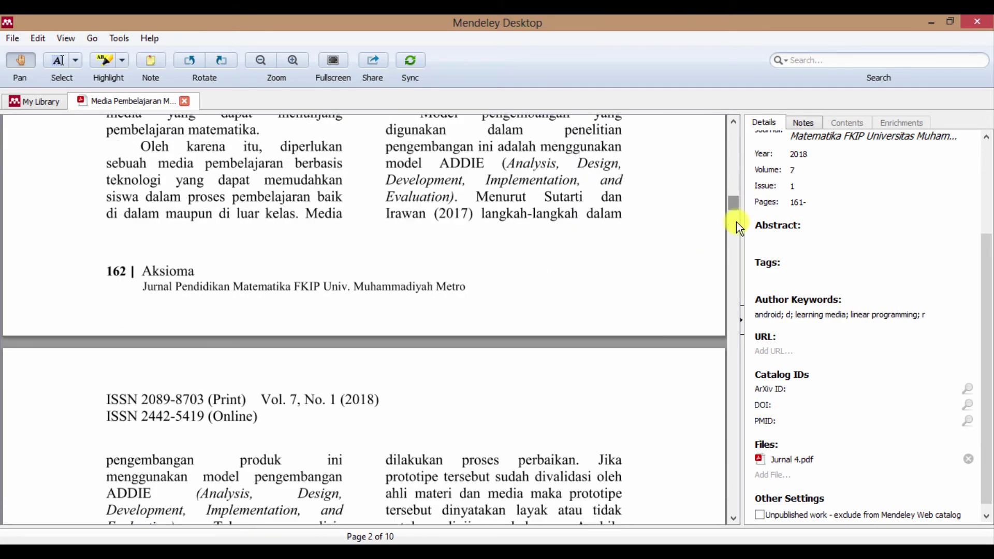
{"action": "left_click_drag", "start_coordinate": [733, 207], "coordinate": [735, 527]}
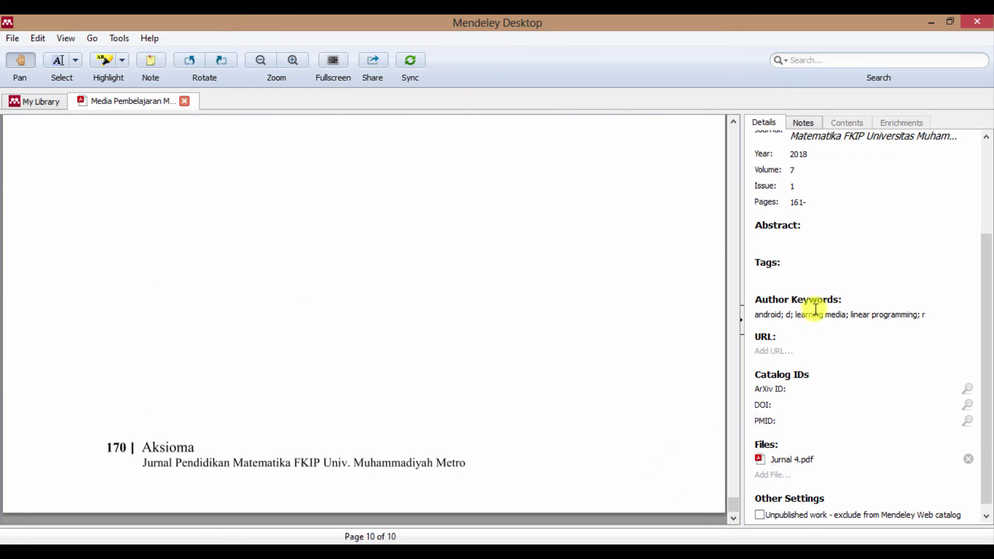
{"action": "left_click", "coordinate": [838, 203]}
{"action": "type", "text": "1"}
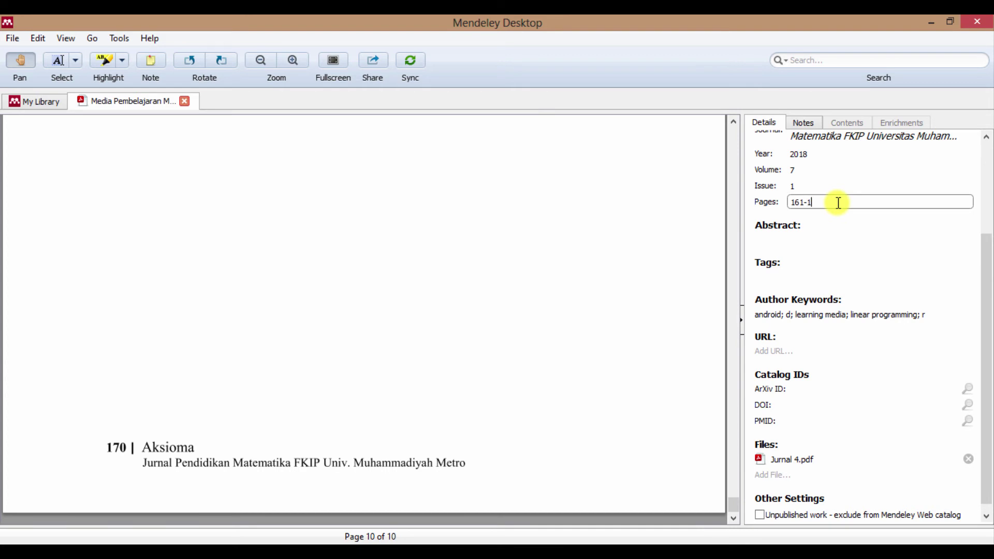
{"action": "type", "text": "70"}
{"action": "key", "text": "Return"}
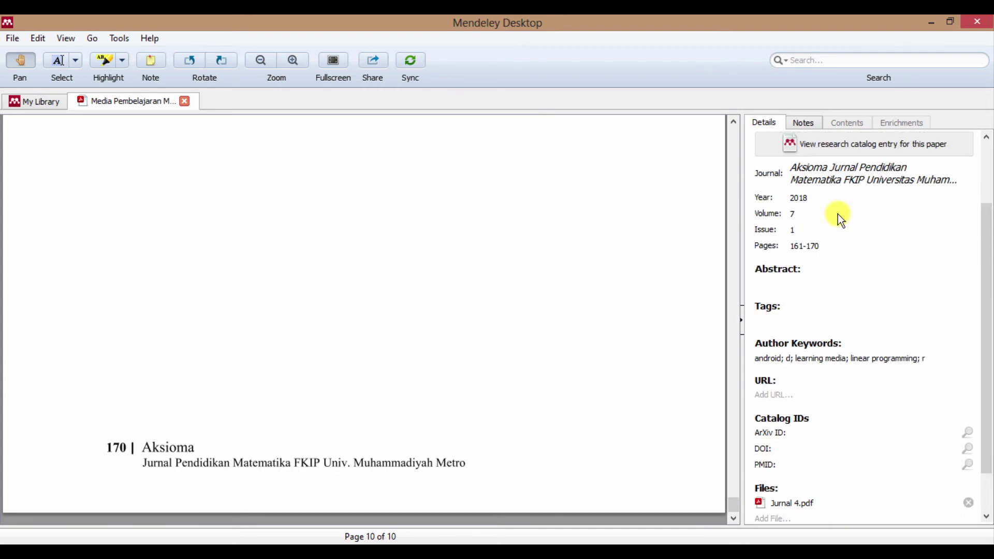
Review the completed details of the Android learning media paper and close its PDF.
{"action": "scroll", "coordinate": [881, 223], "scroll_direction": "up", "scroll_amount": 2}
{"action": "scroll", "coordinate": [845, 176], "scroll_direction": "up", "scroll_amount": 2}
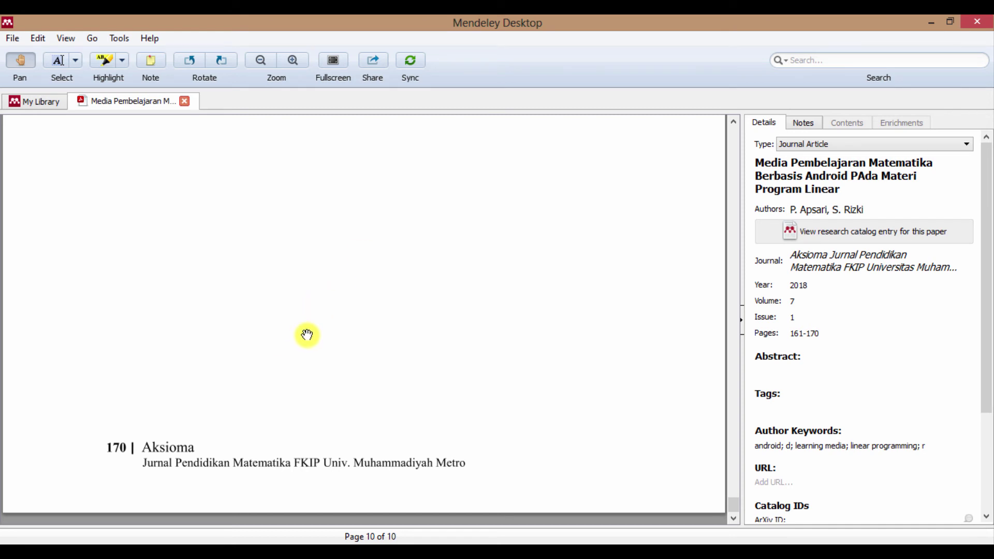
{"action": "left_click", "coordinate": [185, 101]}
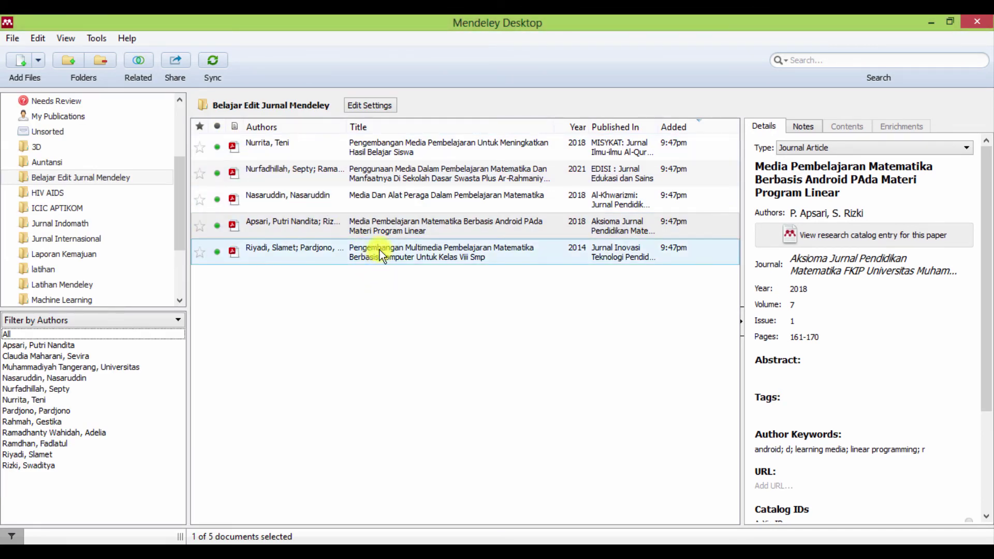
Open the PDF of "Media Dan Alat Peraga Dalam Pembelajaran Matematika" and compare its first page with the recorded details.
{"action": "double_click", "coordinate": [370, 203]}
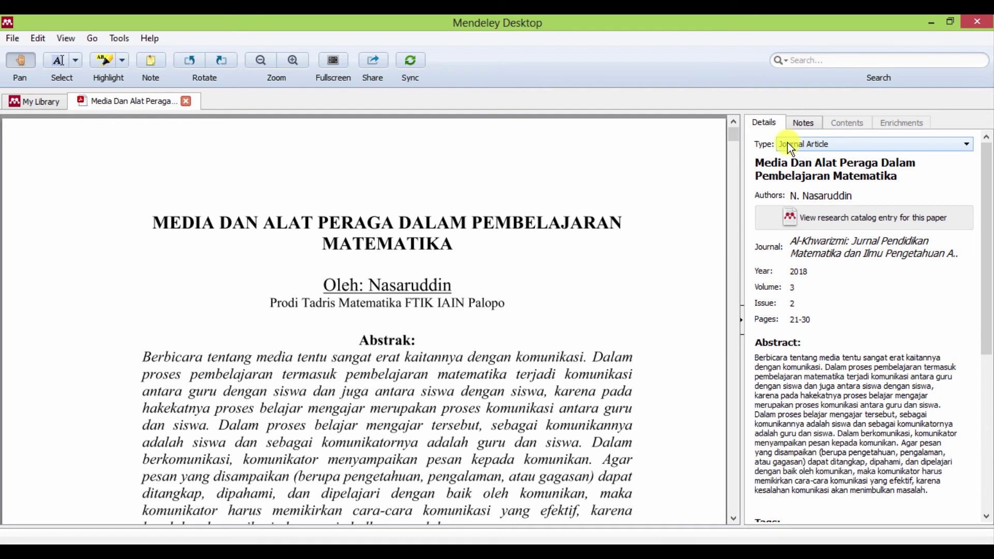
{"action": "scroll", "coordinate": [506, 284], "scroll_direction": "down", "scroll_amount": 3}
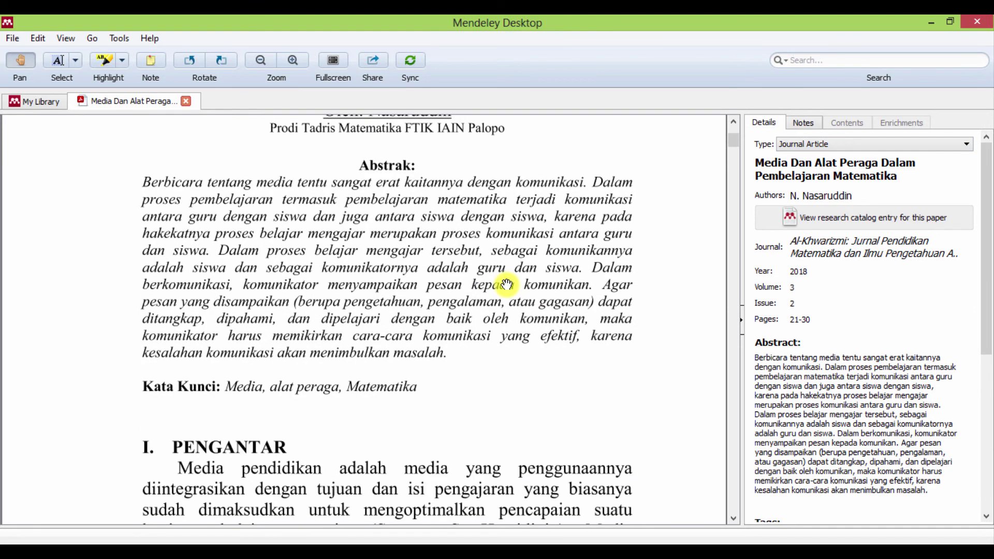
{"action": "scroll", "coordinate": [506, 284], "scroll_direction": "down", "scroll_amount": 7}
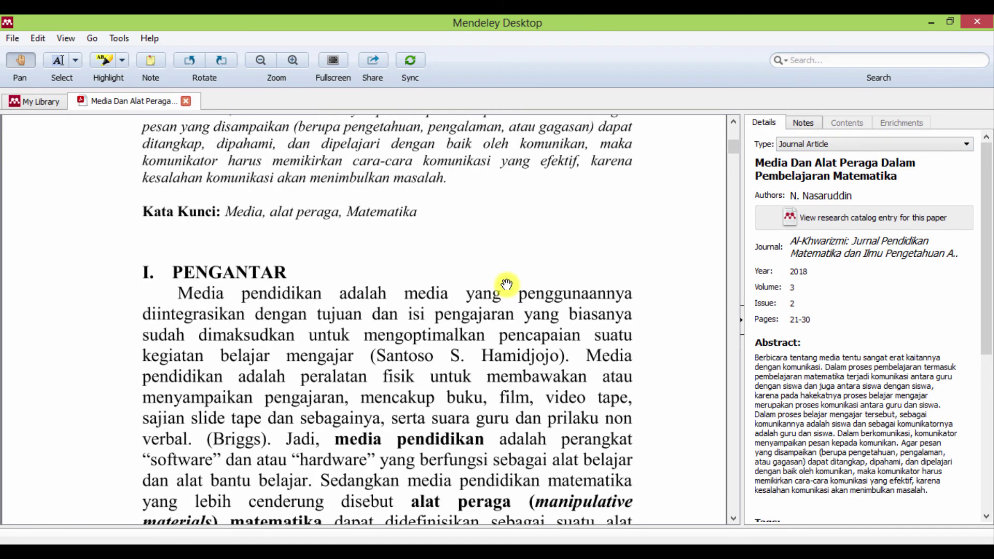
{"action": "scroll", "coordinate": [506, 284], "scroll_direction": "down", "scroll_amount": 2}
{"action": "scroll", "coordinate": [510, 285], "scroll_direction": "up", "scroll_amount": 4}
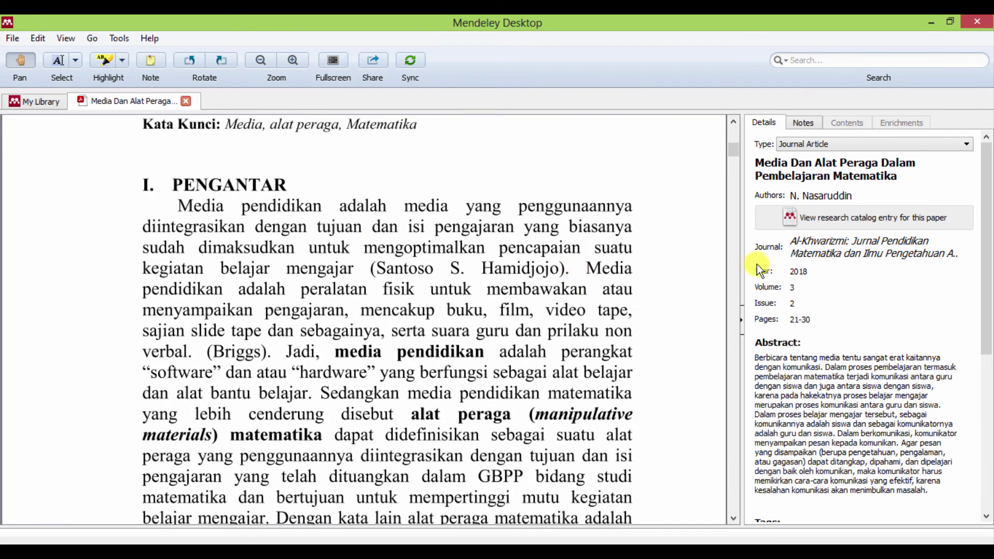
{"action": "scroll", "coordinate": [515, 219], "scroll_direction": "up", "scroll_amount": 8}
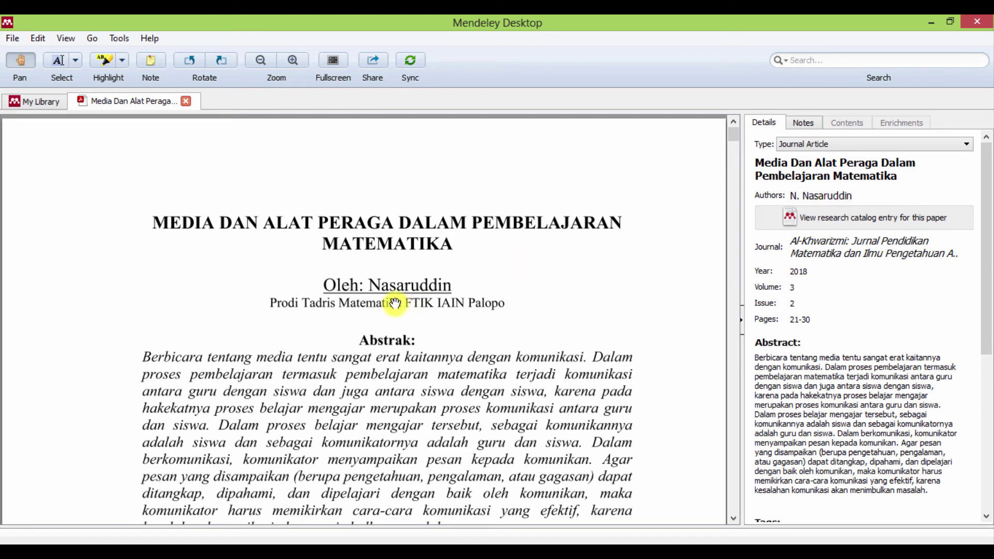
Remove the duplicated first name from the paper's author entry, leaving the single name given in the PDF.
{"action": "left_click", "coordinate": [862, 197]}
{"action": "left_click_drag", "start_coordinate": [840, 196], "coordinate": [906, 196]}
{"action": "key", "text": "BackSpace"}
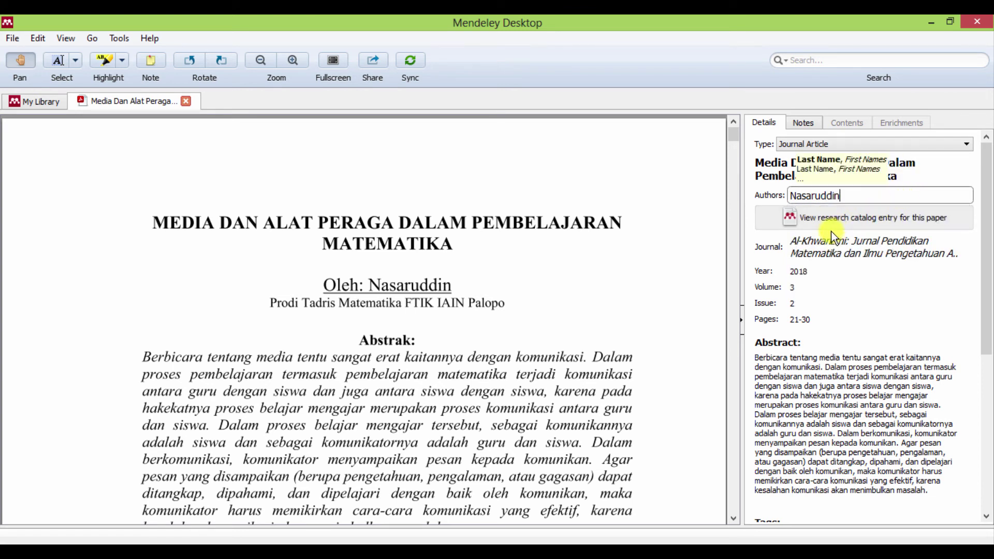
{"action": "left_click", "coordinate": [706, 231]}
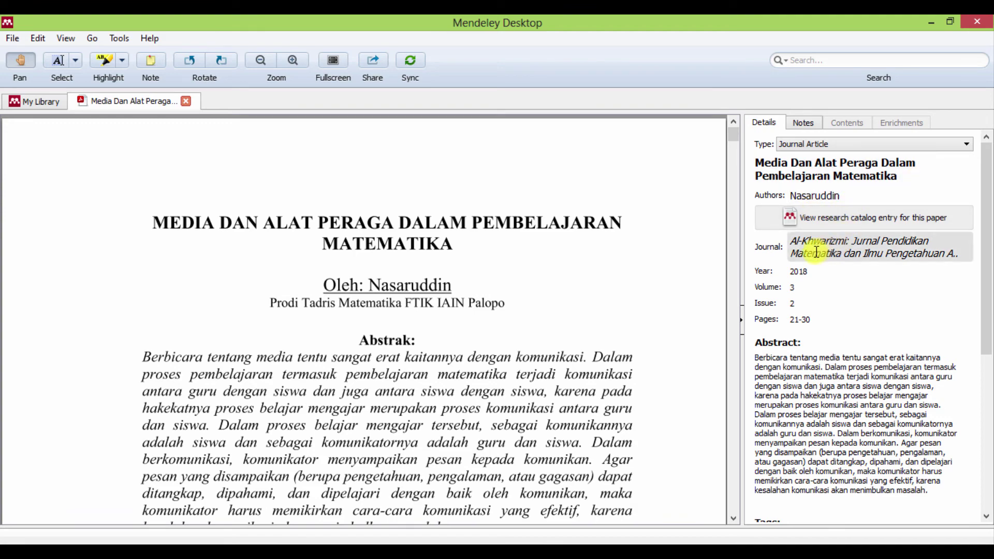
Find the publication details in the header of page 3, check the full journal name, and set the year to 2015.
{"action": "scroll", "coordinate": [591, 296], "scroll_direction": "down", "scroll_amount": 12}
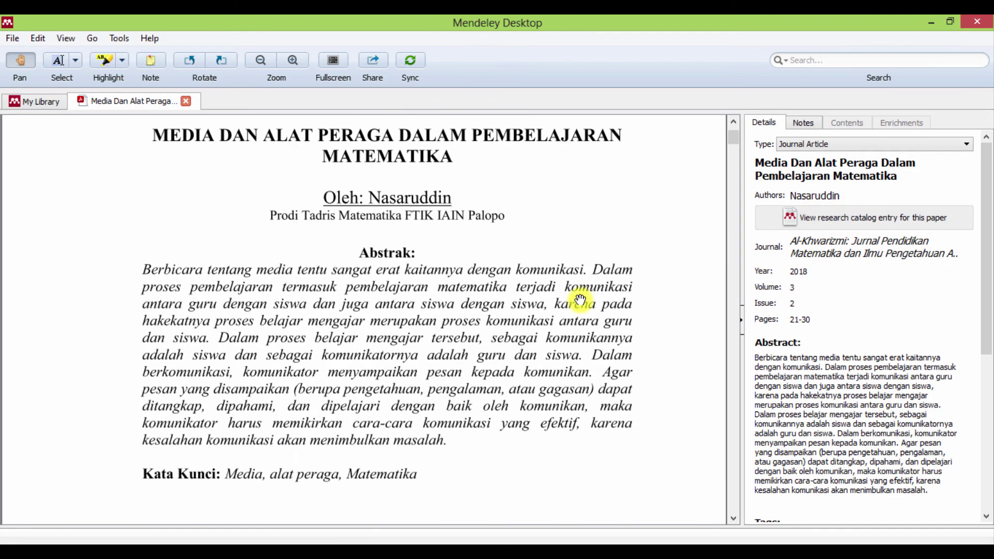
{"action": "scroll", "coordinate": [578, 303], "scroll_direction": "down", "scroll_amount": 4}
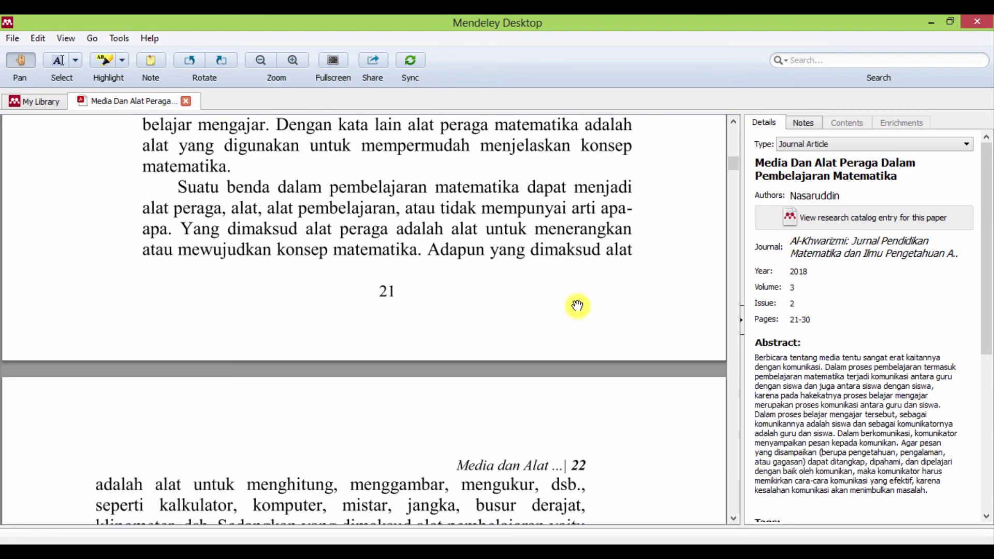
{"action": "scroll", "coordinate": [578, 306], "scroll_direction": "down", "scroll_amount": 16}
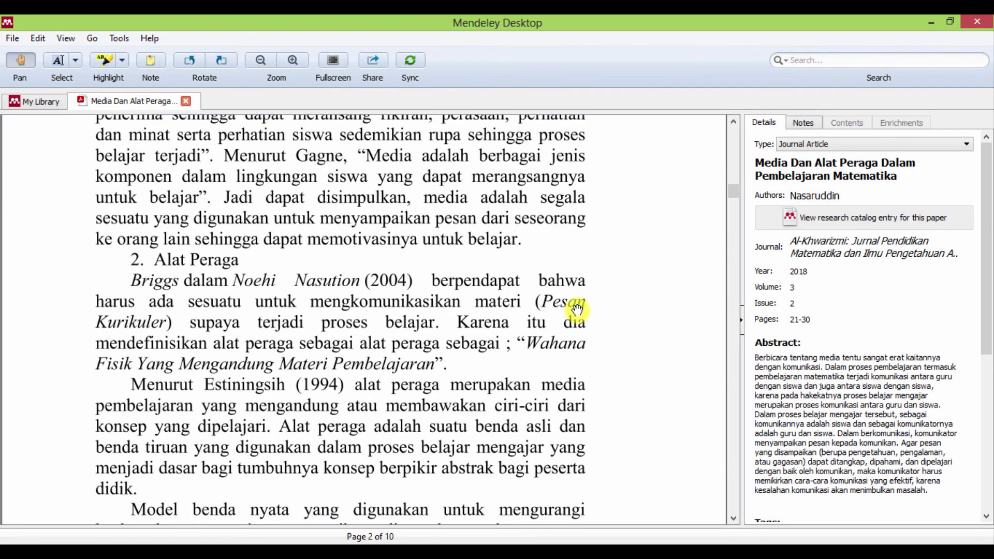
{"action": "scroll", "coordinate": [578, 309], "scroll_direction": "down", "scroll_amount": 8}
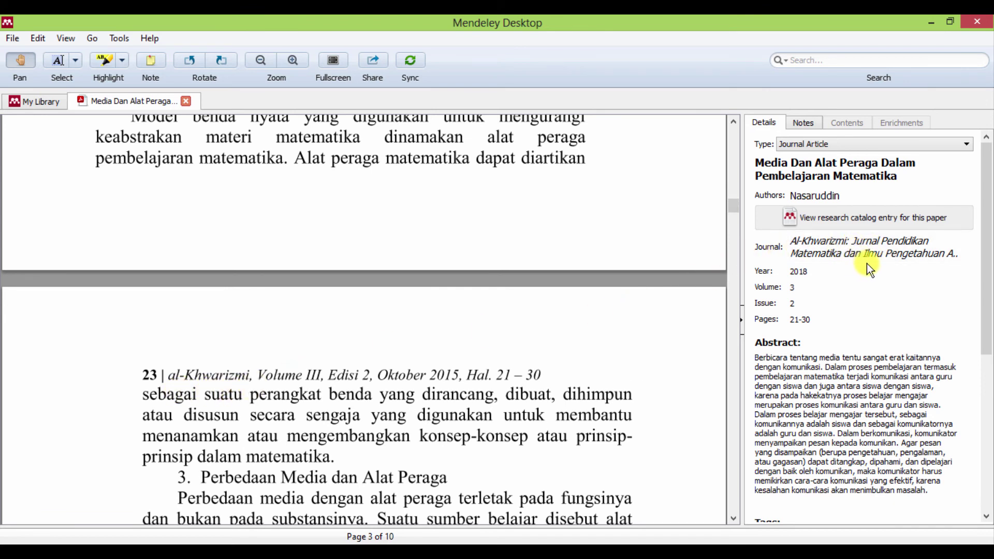
{"action": "left_click", "coordinate": [885, 255]}
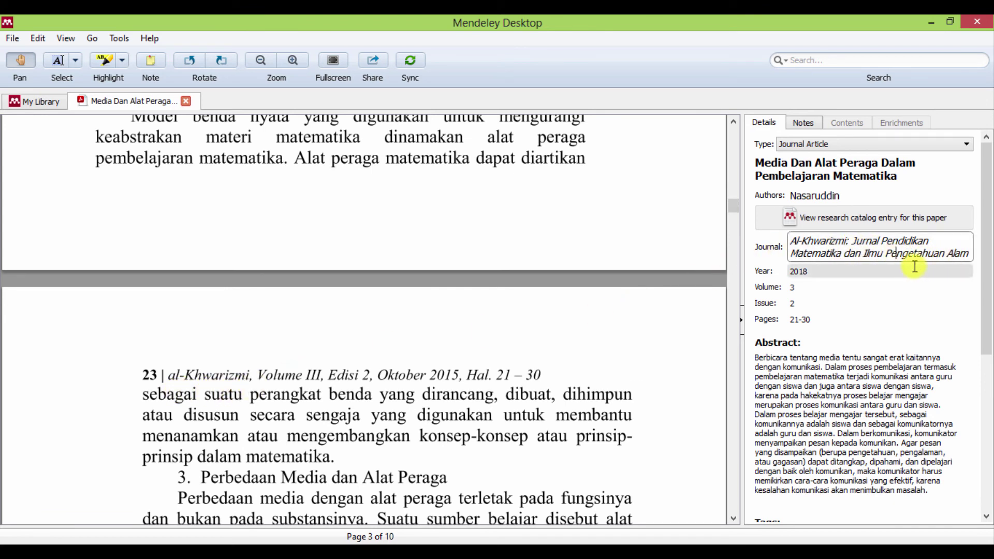
{"action": "left_click", "coordinate": [849, 275]}
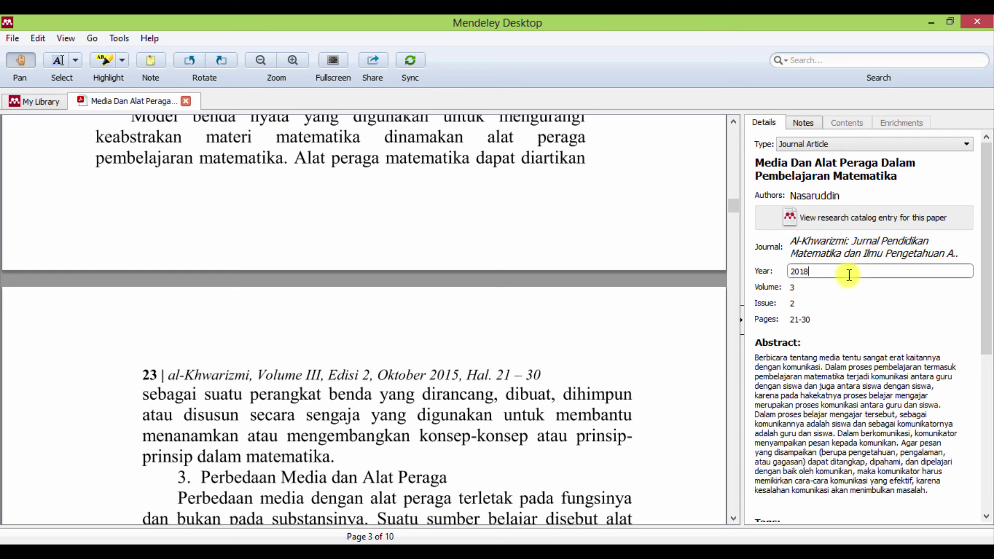
{"action": "type", "text": "5"}
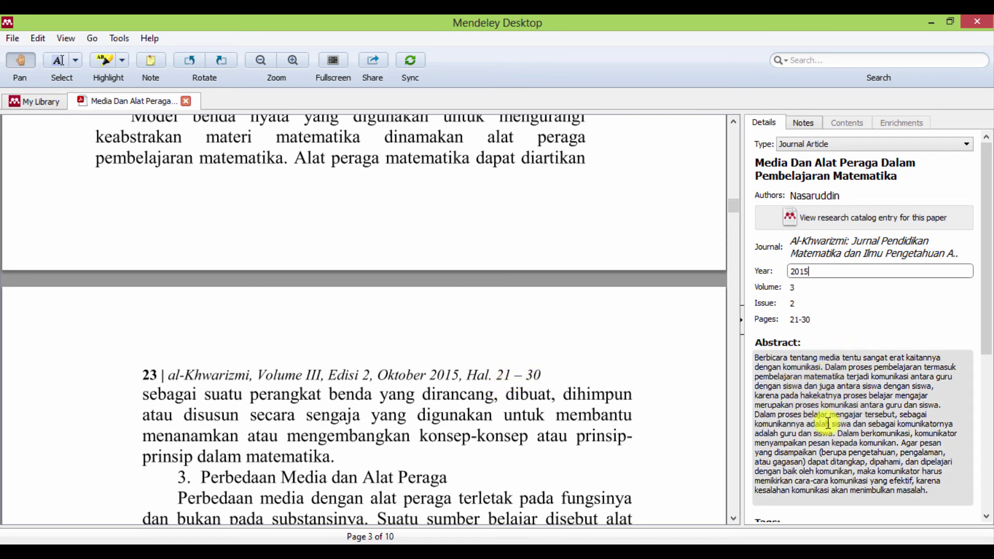
Return to the paper's first page for a final check of the details and close its PDF.
{"action": "scroll", "coordinate": [637, 335], "scroll_direction": "up", "scroll_amount": 15}
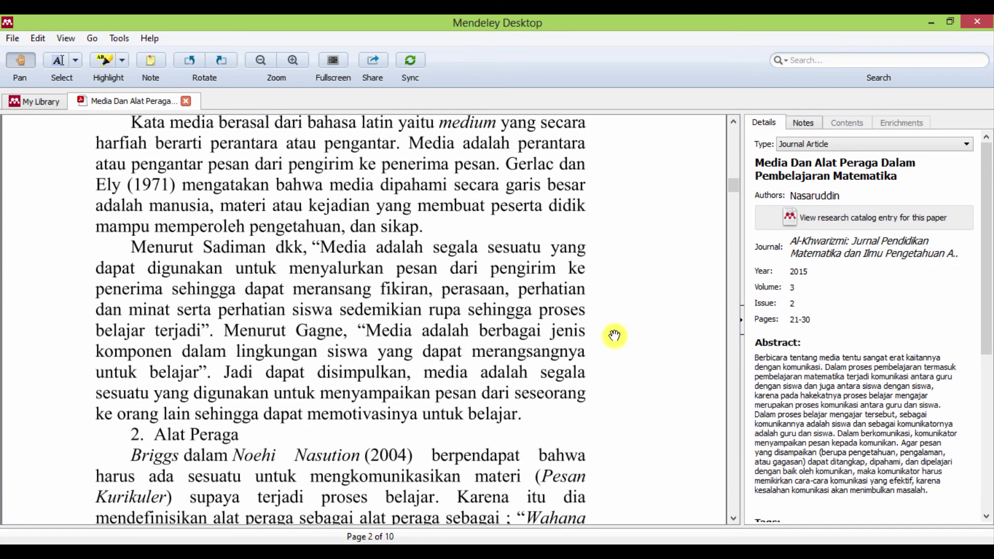
{"action": "scroll", "coordinate": [615, 335], "scroll_direction": "up", "scroll_amount": 15}
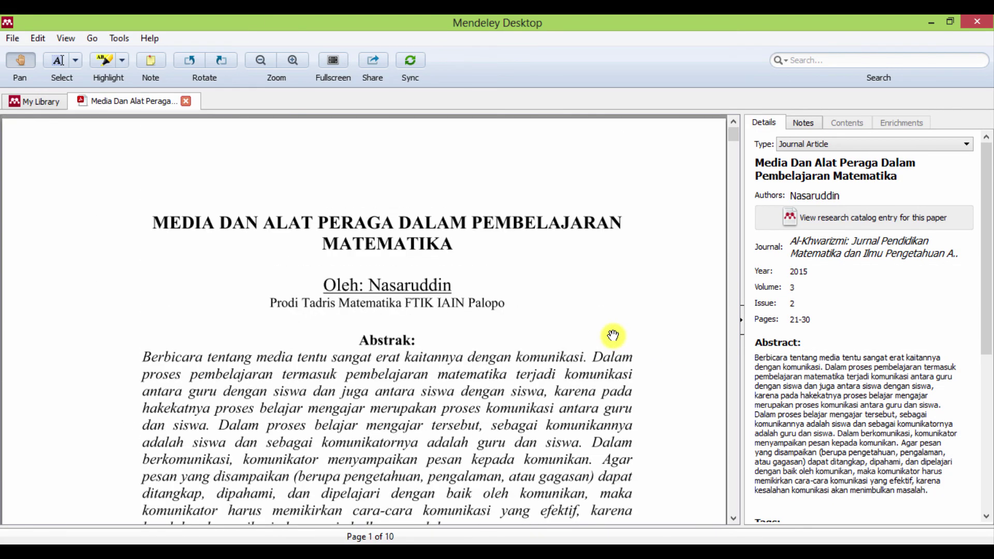
{"action": "left_click", "coordinate": [186, 102]}
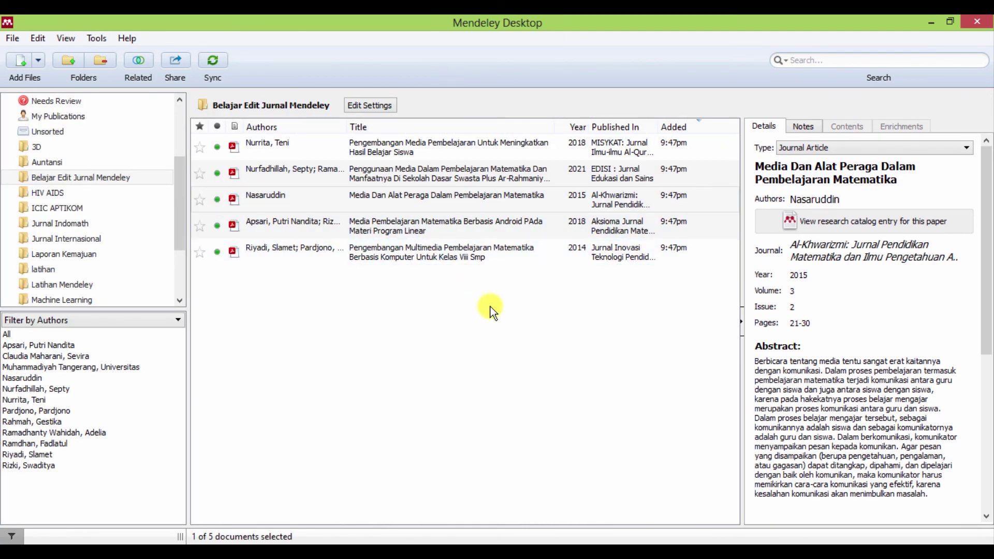